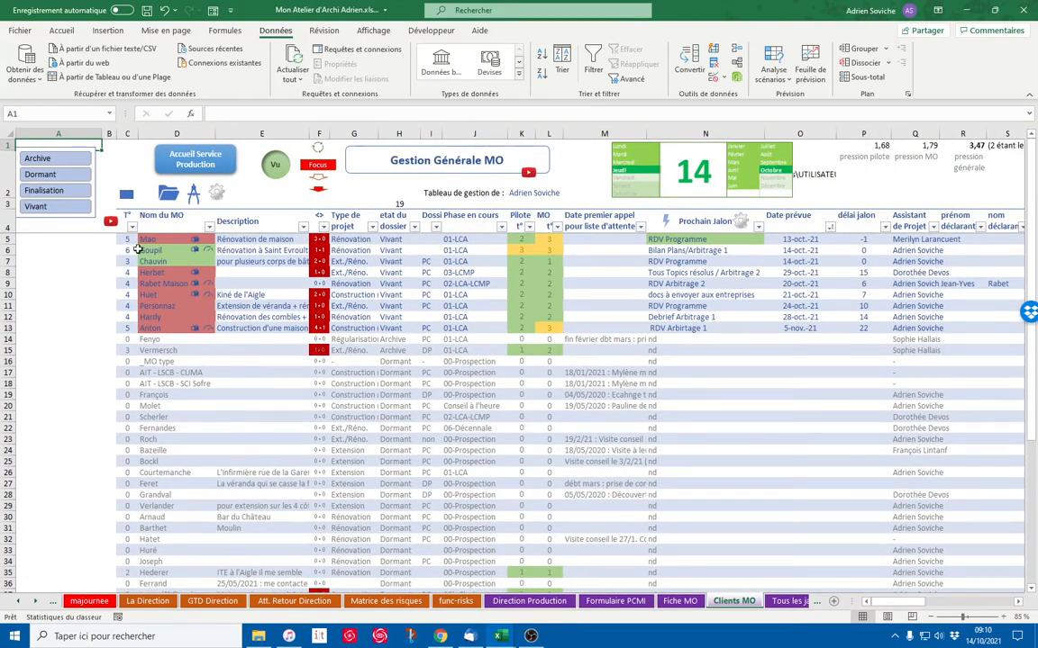
# Switch to the PERr - Bordereau workbook and open the settings sheet behind the Délais cumulés chart of the construction project dashboard.
pyautogui.moveTo(0, 146); pyautogui.dragTo(595, 2)
pyautogui.click(41, 149)
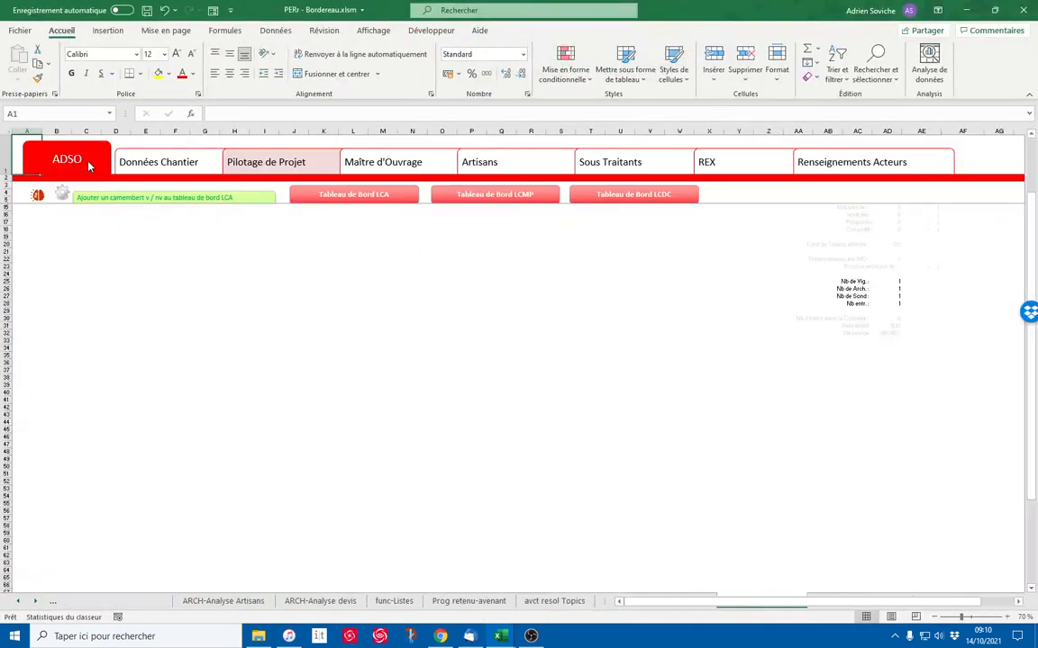
pyautogui.click(90, 160)
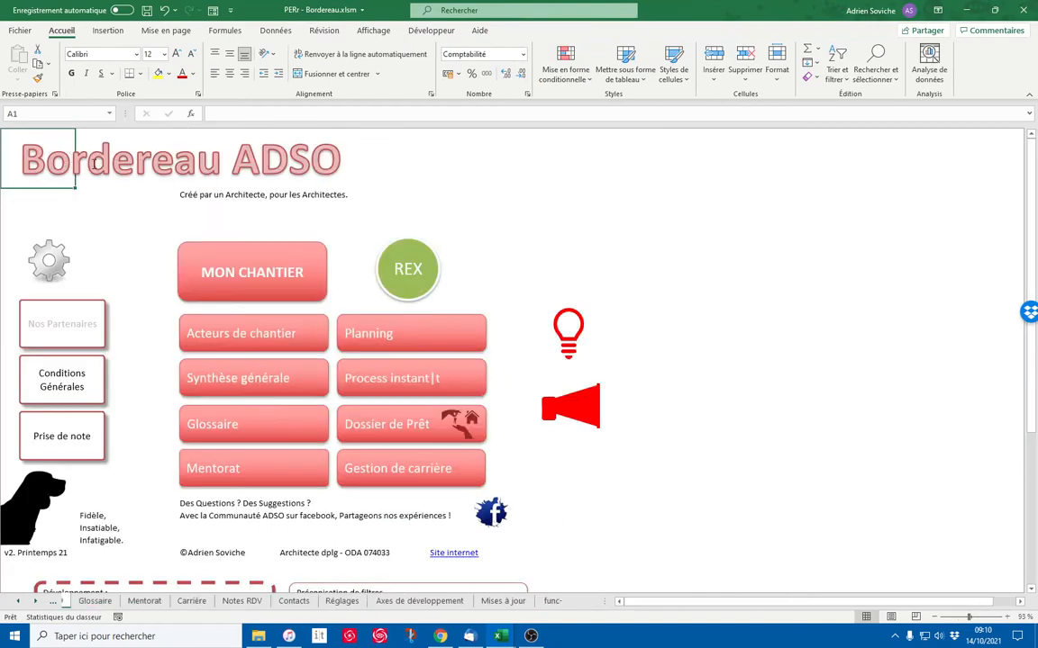
pyautogui.click(260, 275)
pyautogui.click(306, 171)
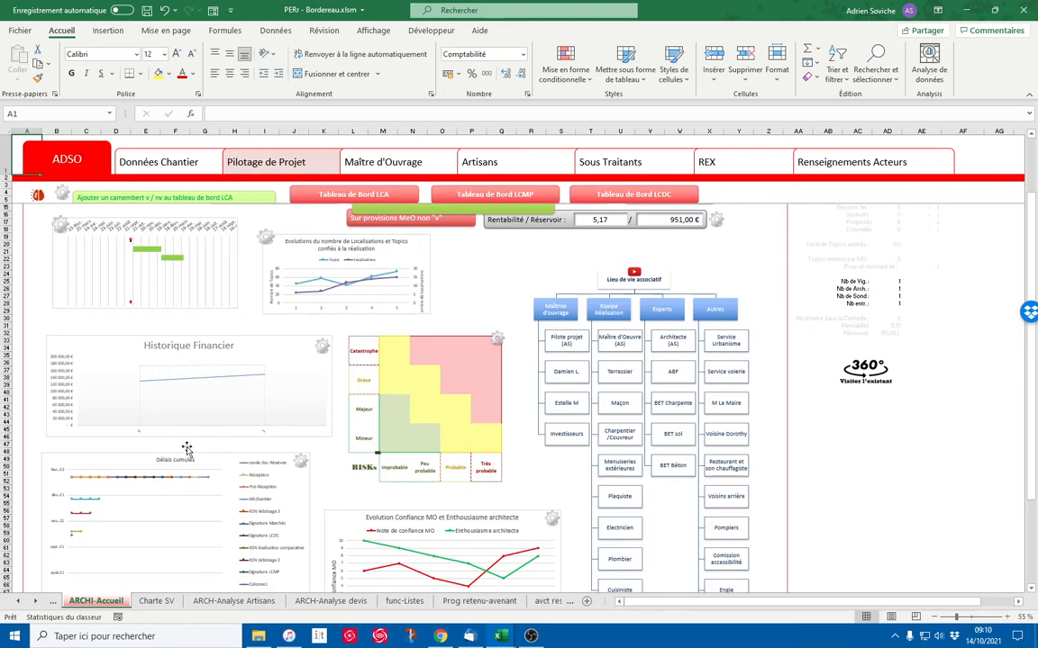
pyautogui.click(300, 465)
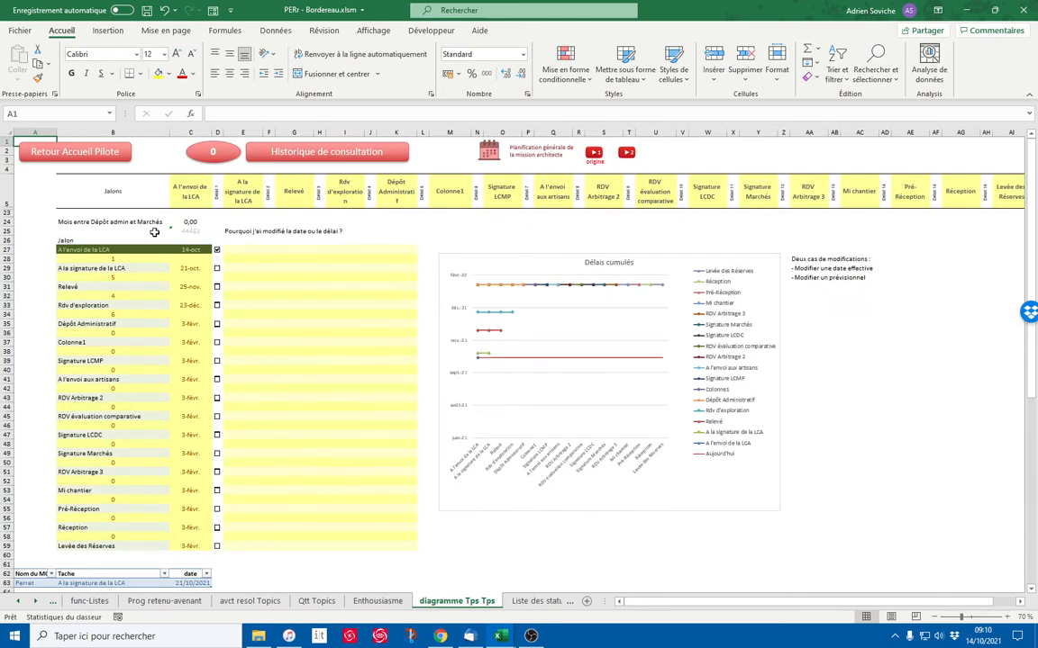
# Review the milestone headings from A l'envoi de la LCA to Dépôt Administratif and the delay under the first milestone.
pyautogui.click(189, 191)
pyautogui.click(240, 192)
pyautogui.click(295, 193)
pyautogui.click(341, 195)
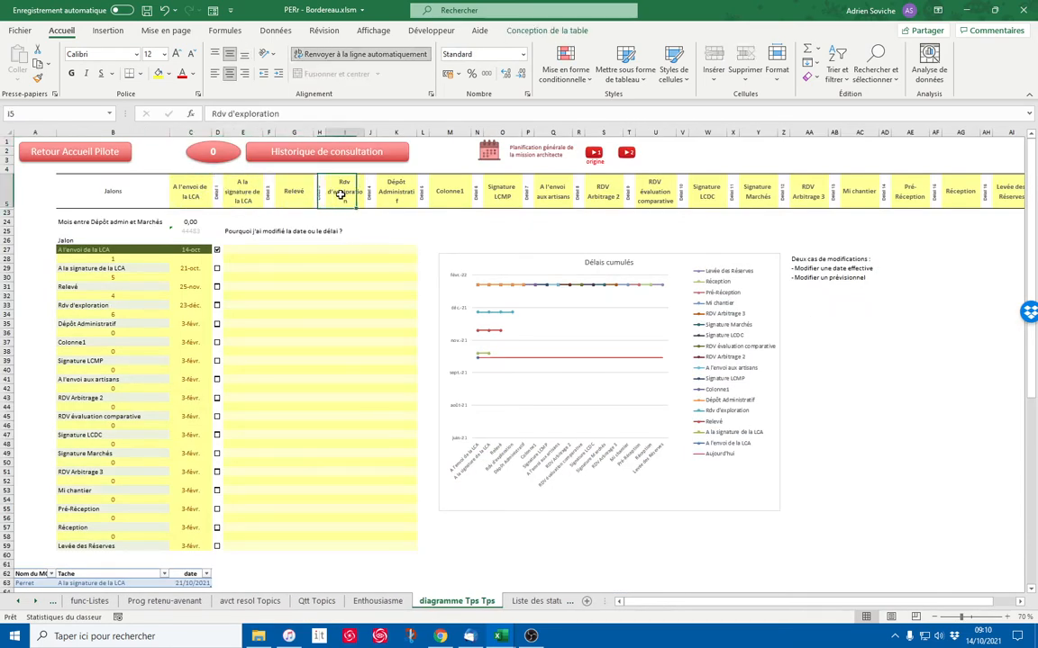
pyautogui.click(397, 195)
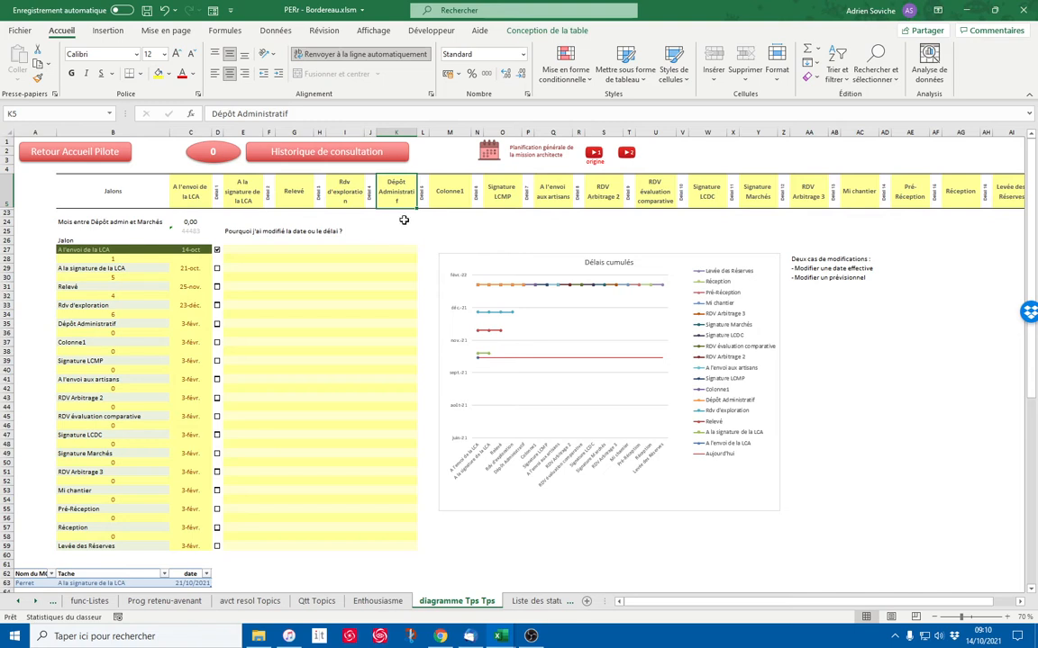
pyautogui.click(175, 178)
pyautogui.click(245, 180)
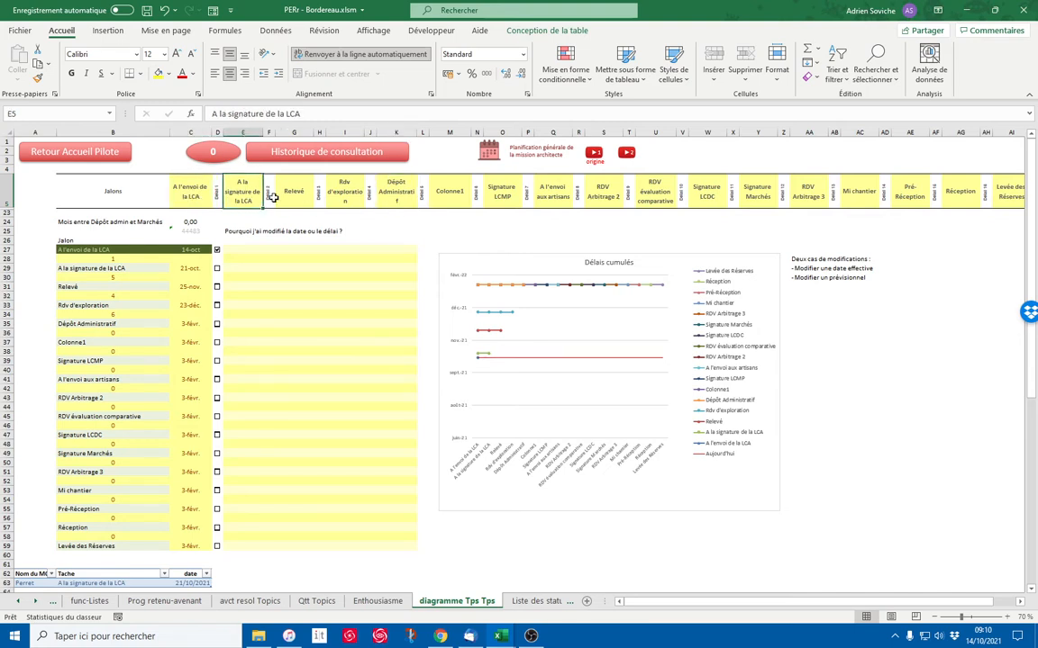
pyautogui.click(297, 189)
pyautogui.click(348, 194)
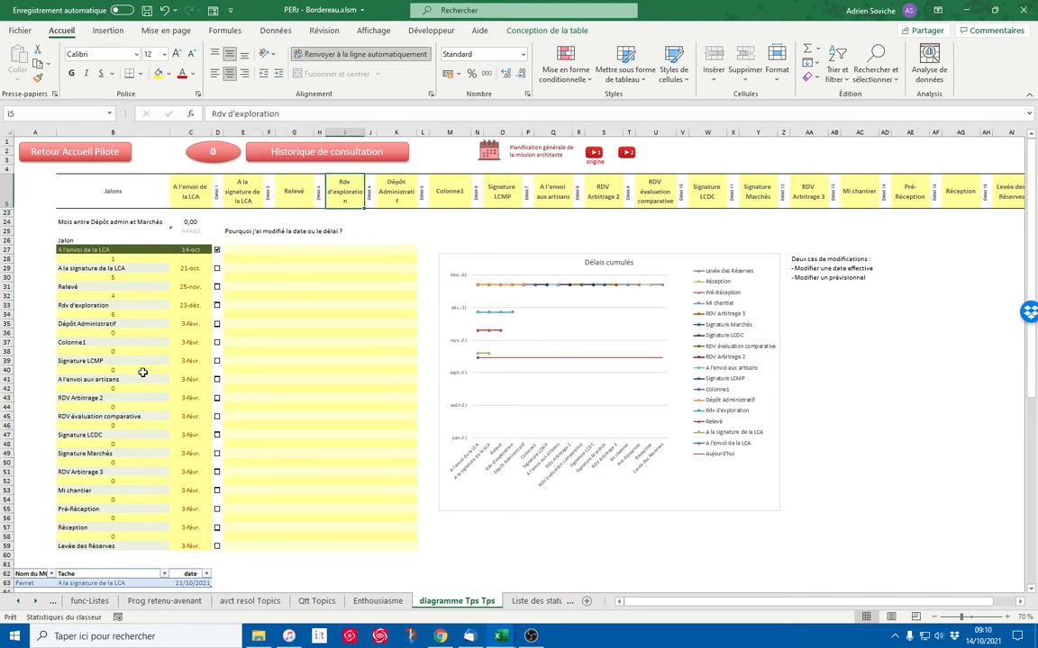
pyautogui.click(182, 191)
pyautogui.click(296, 189)
pyautogui.click(345, 196)
pyautogui.click(125, 258)
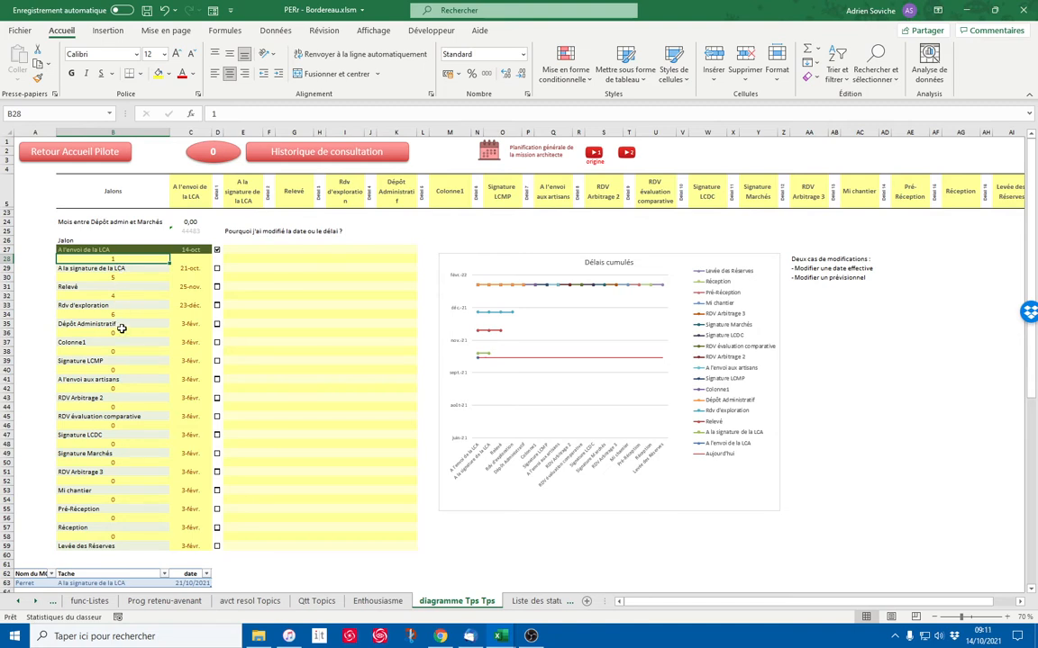
# Check the client name in the next-milestone table against the client's row on the Clients MO sheet of the Mon Atelier workbook.
pyautogui.scroll(-1, 121, 329)
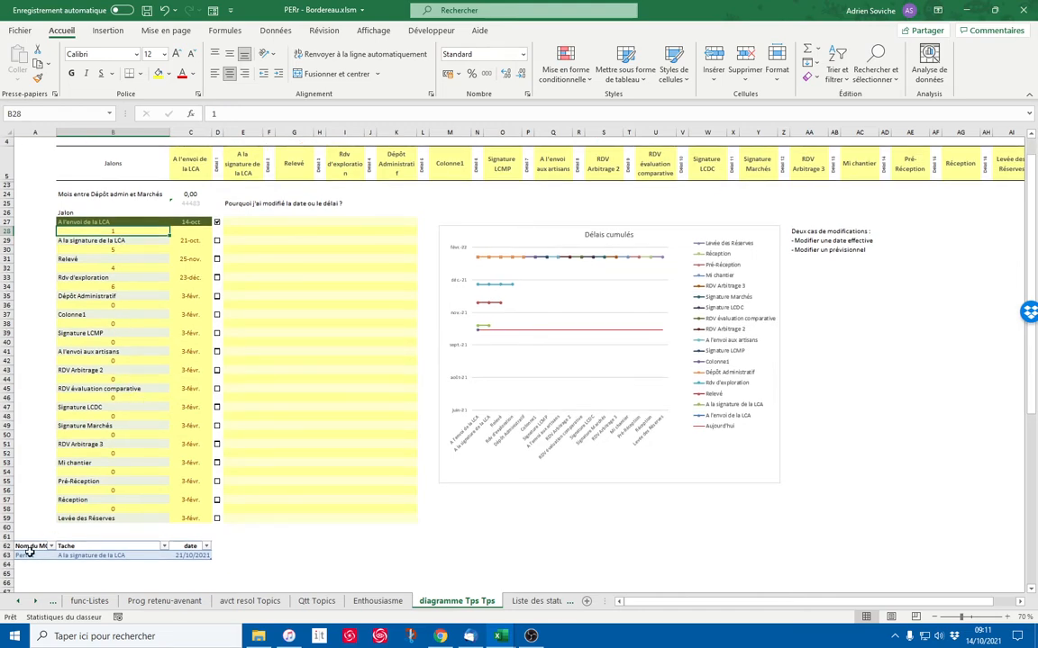
pyautogui.click(26, 556)
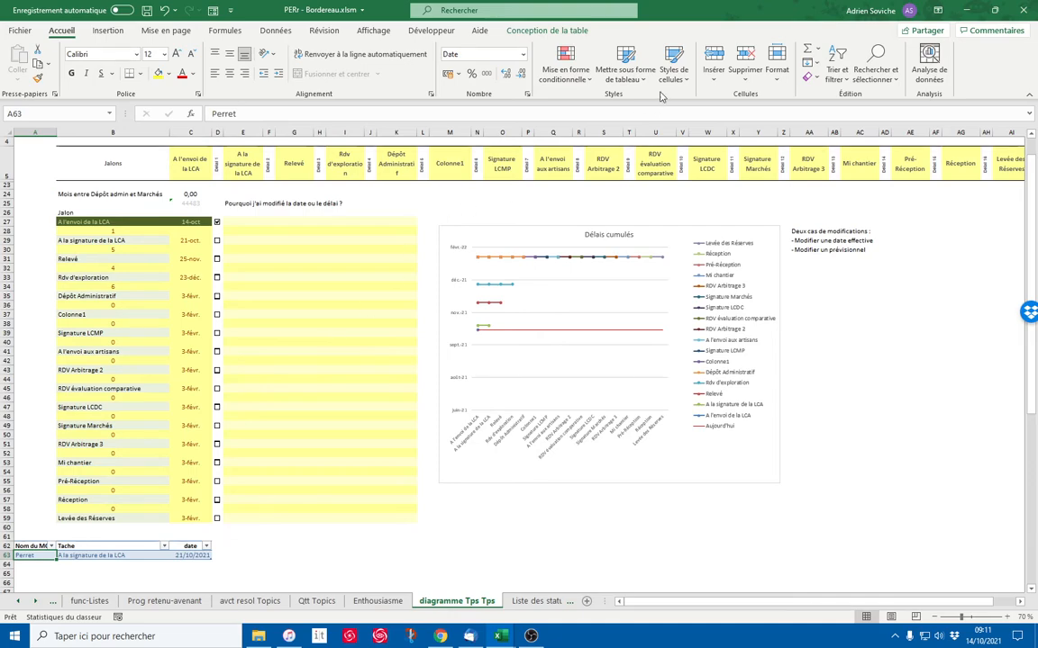
pyautogui.moveTo(617, 15); pyautogui.dragTo(662, 366)
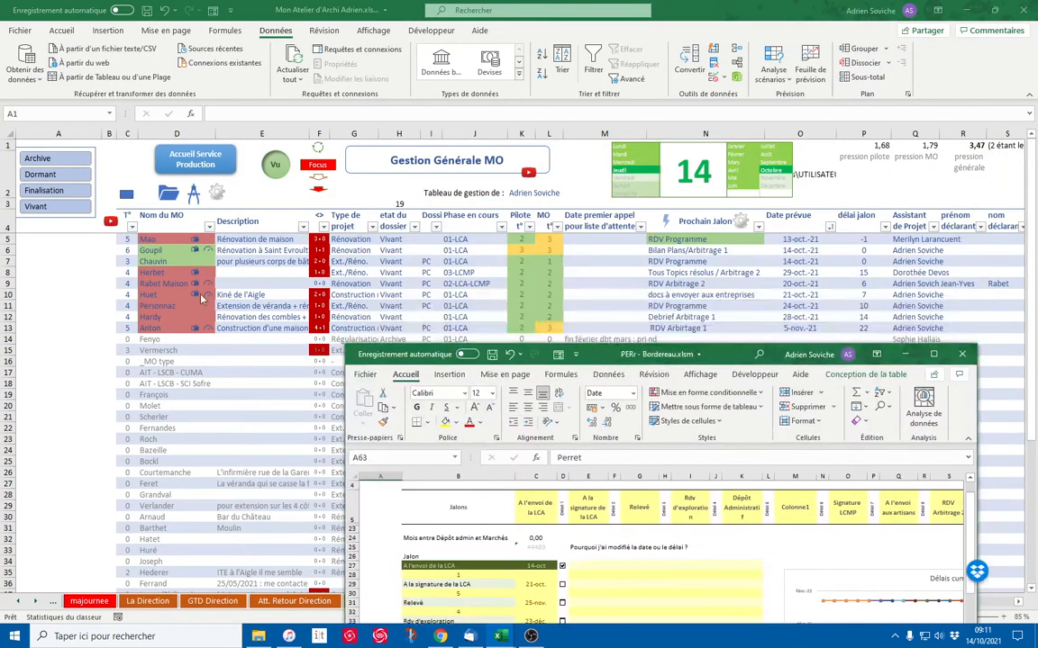
pyautogui.click(162, 320)
pyautogui.scroll(-5, 162, 342)
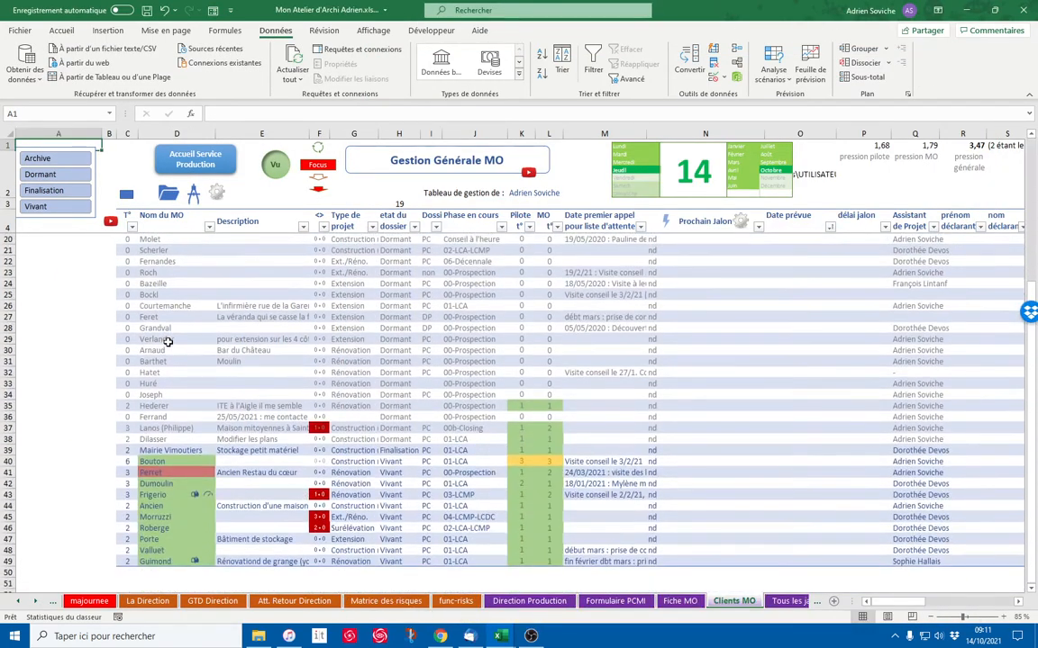
pyautogui.click(213, 473)
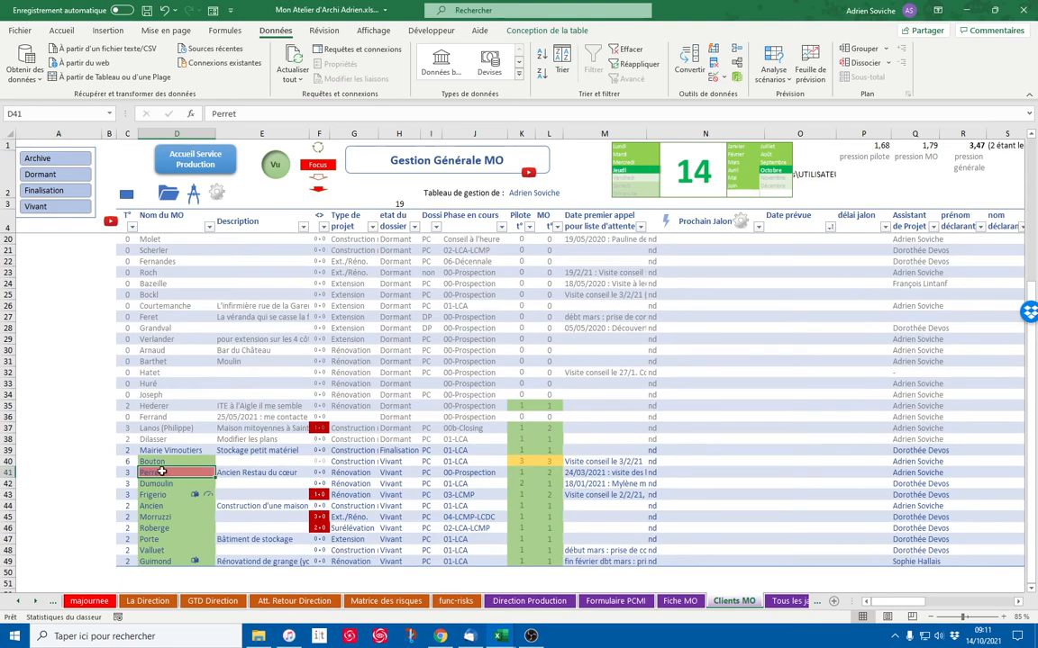
# Return to the PERr - Bordereau workbook, maximize its window and check the task in the next-milestone table.
pyautogui.hotkey('alt', 'Tab')
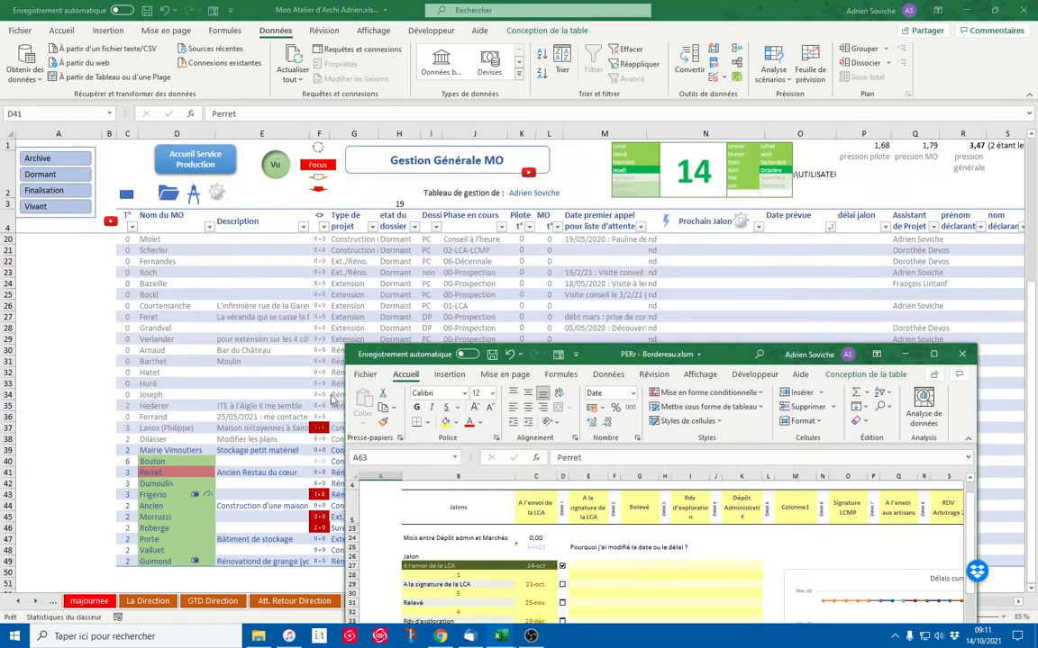
pyautogui.moveTo(686, 270); pyautogui.dragTo(594, 186)
pyautogui.doubleClick(594, 189)
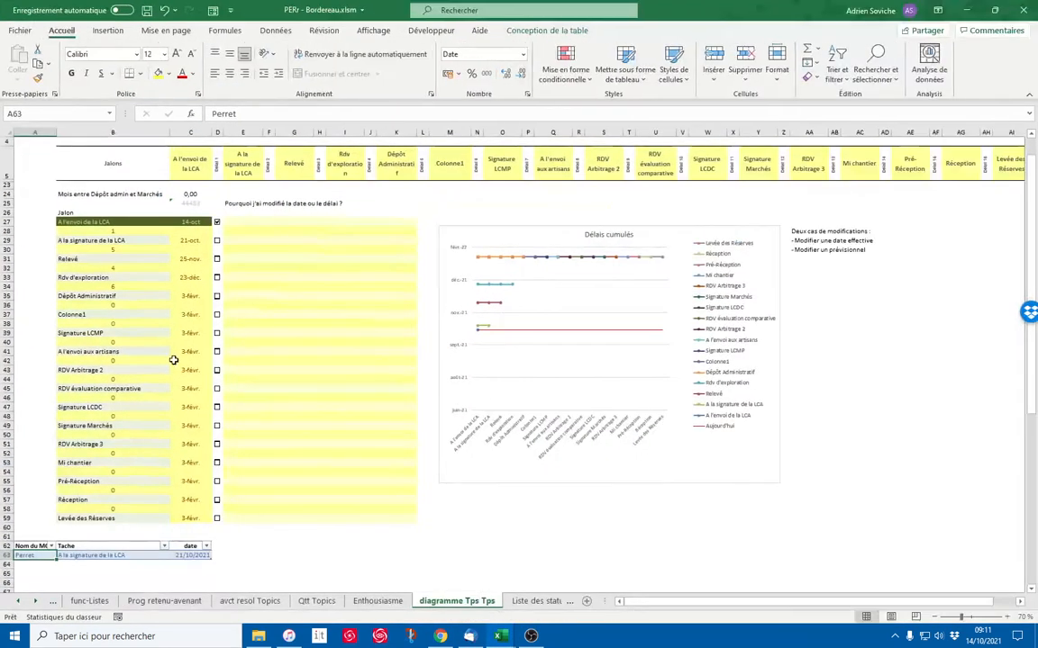
pyautogui.click(81, 556)
pyautogui.click(286, 563)
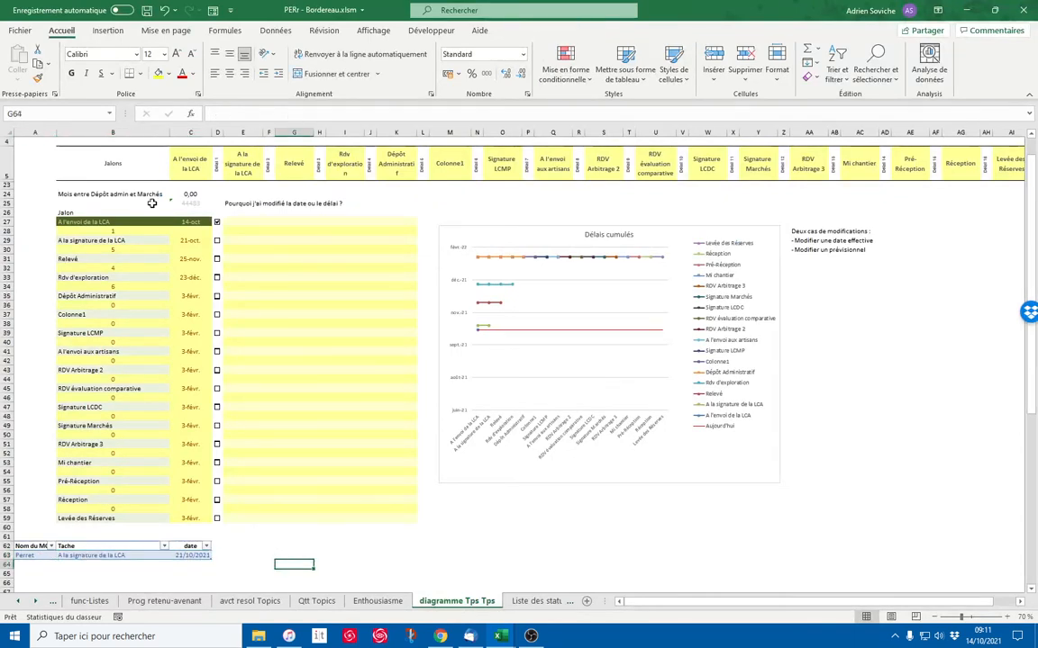
# Uncheck and re-check the A l'envoi de la LCA milestone, and save the PERr - Bordereau workbook.
pyautogui.click(217, 224)
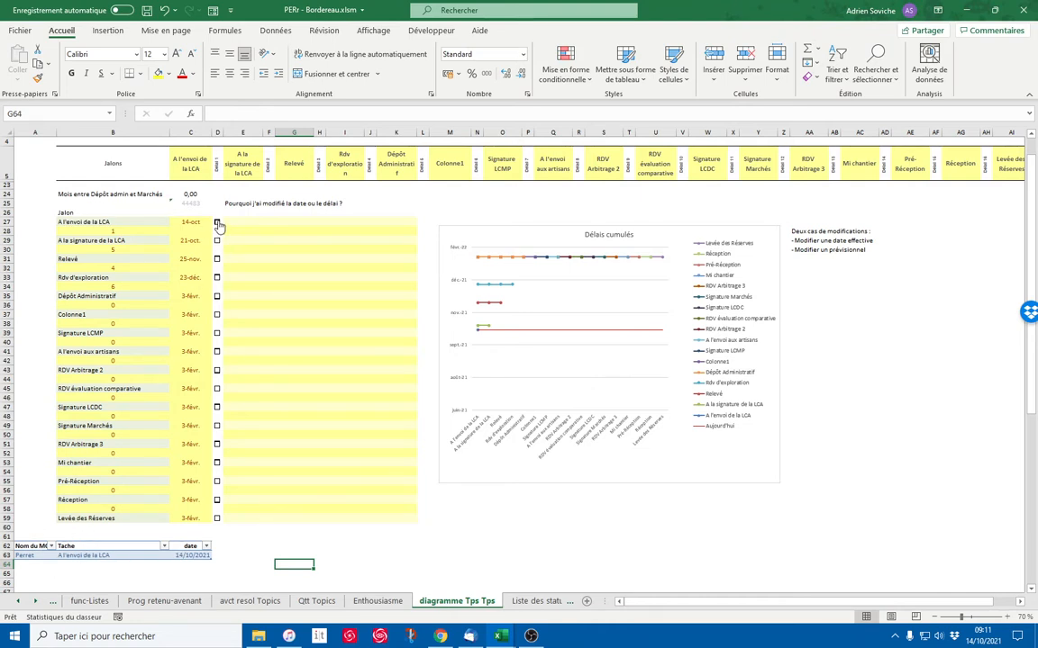
pyautogui.click(217, 224)
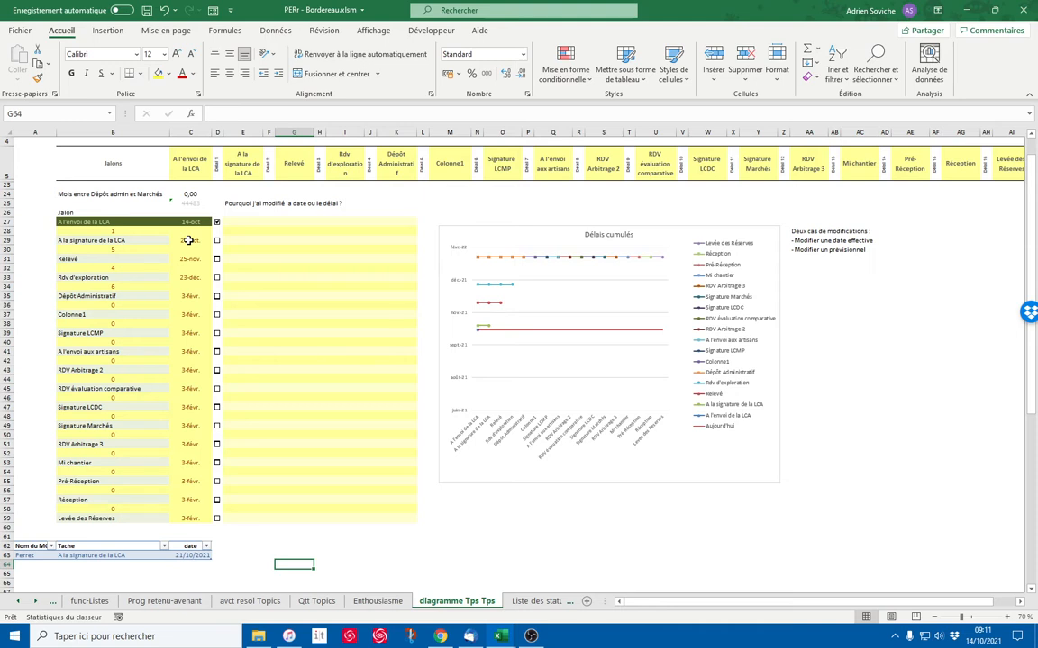
pyautogui.click(145, 10)
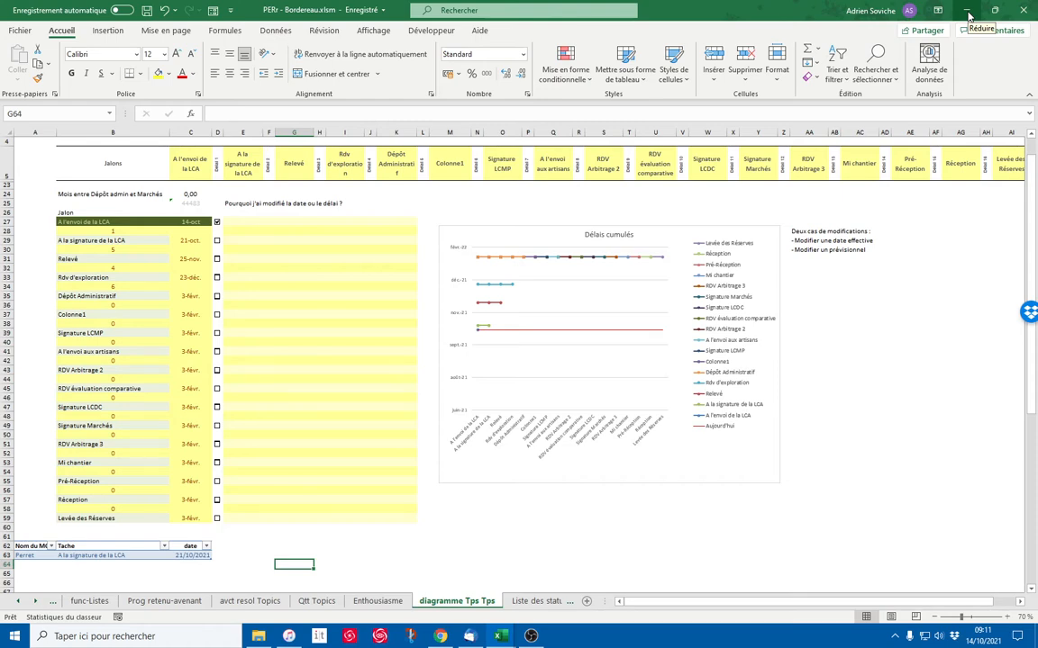
# Return to the Mon Atelier workbook, show its queries and connections, and open the Tous les jalons query for editing.
pyautogui.click(968, 15)
pyautogui.click(456, 364)
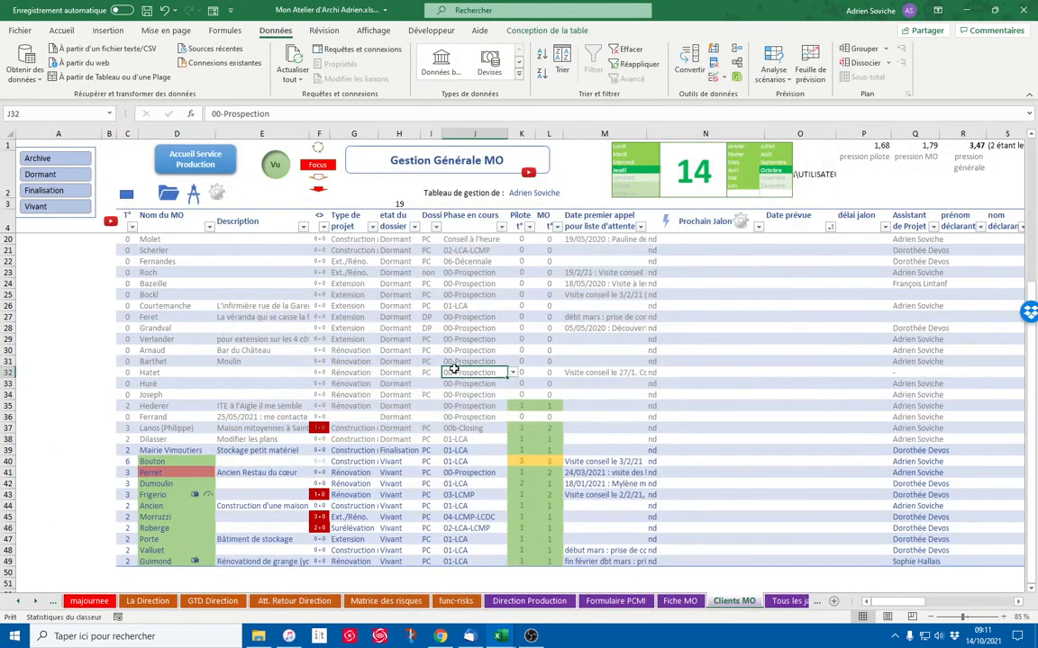
pyautogui.scroll(3, 454, 369)
pyautogui.scroll(2, 454, 369)
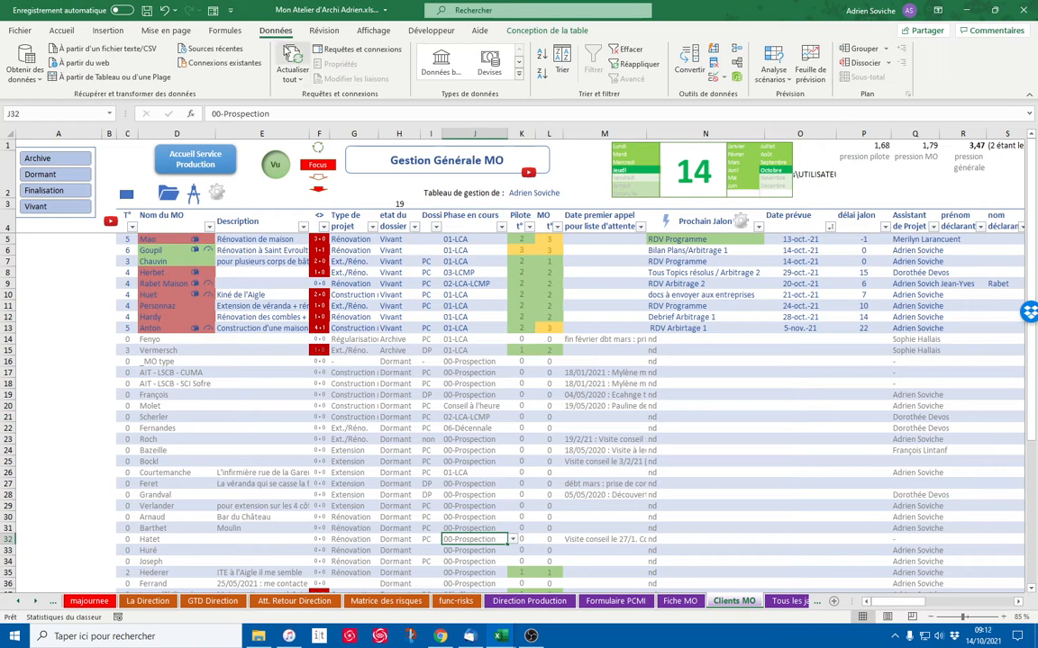
pyautogui.click(357, 52)
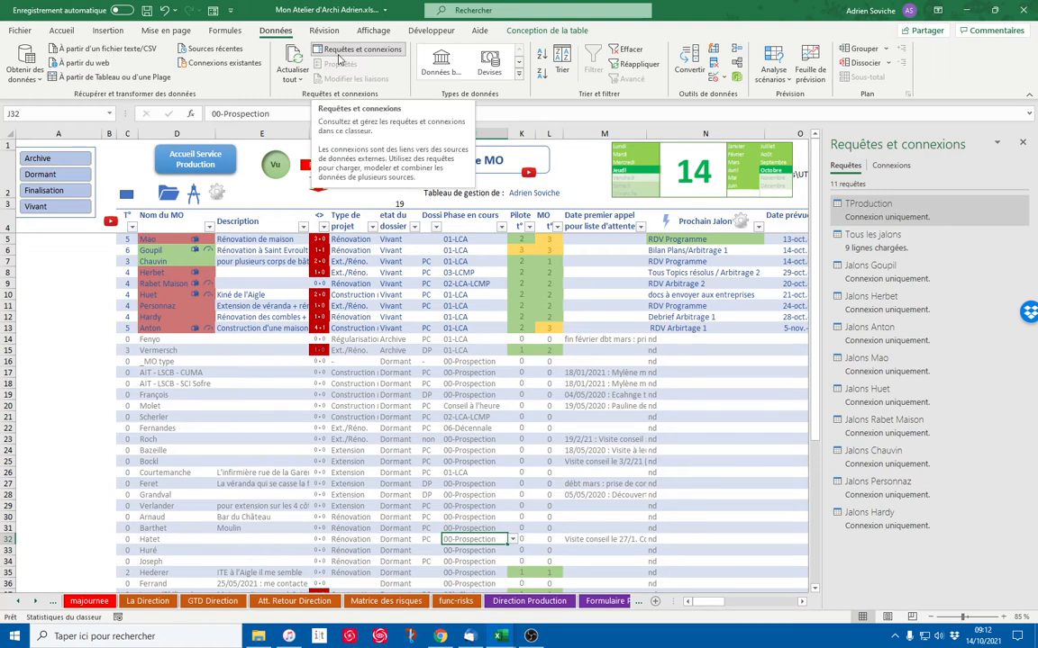
pyautogui.click(866, 243)
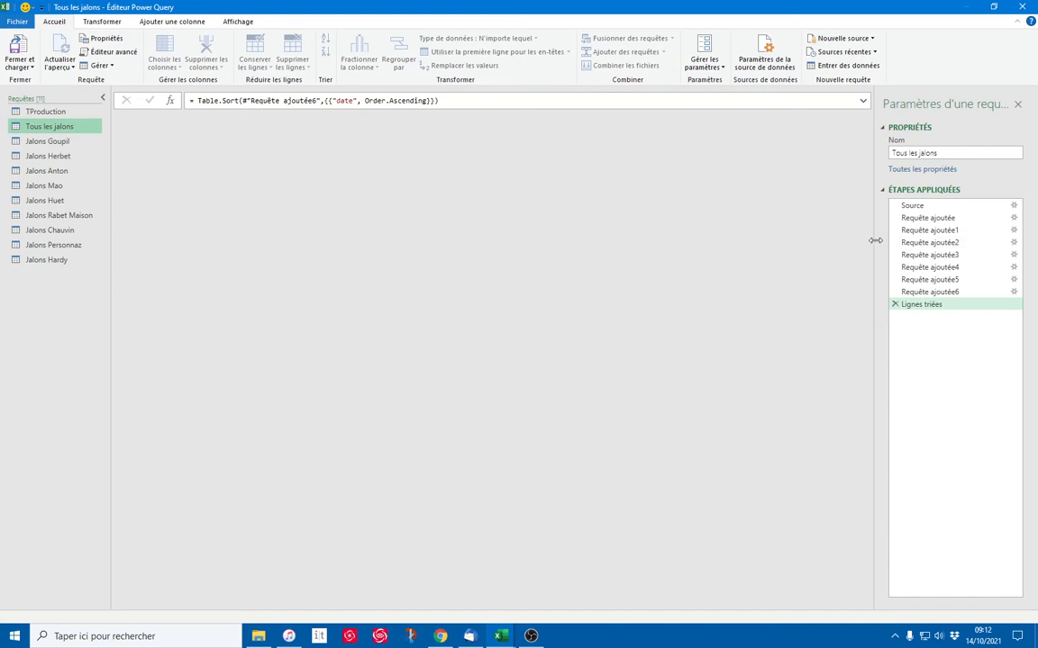
# Duplicate the last client's milestone query and rename the copy "Jalons" followed by the new client's surname.
pyautogui.click(47, 261)
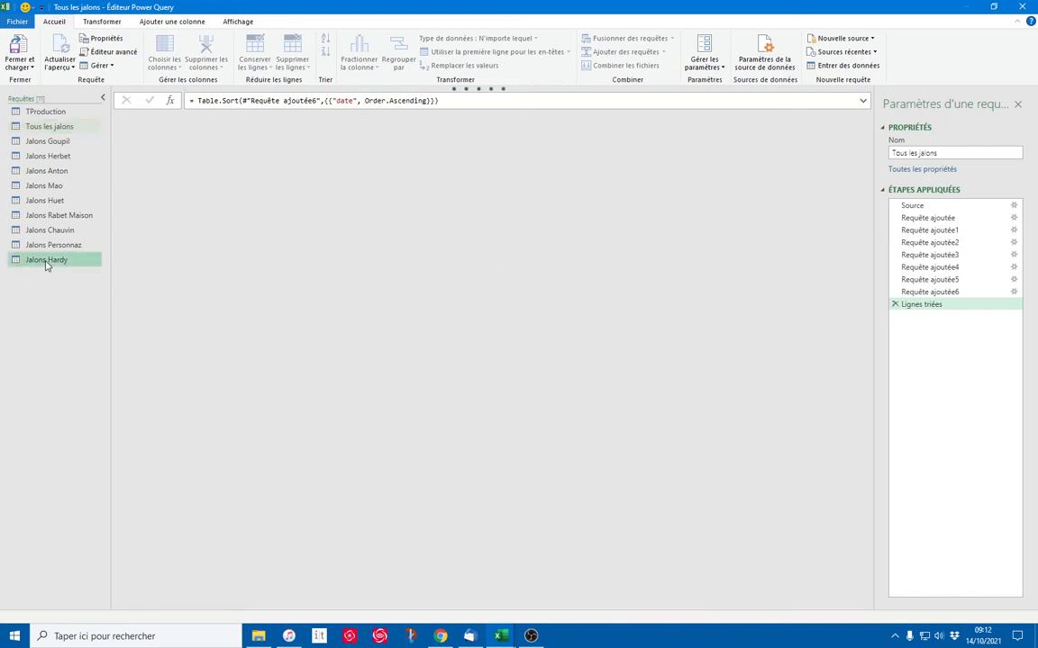
pyautogui.rightClick(47, 262)
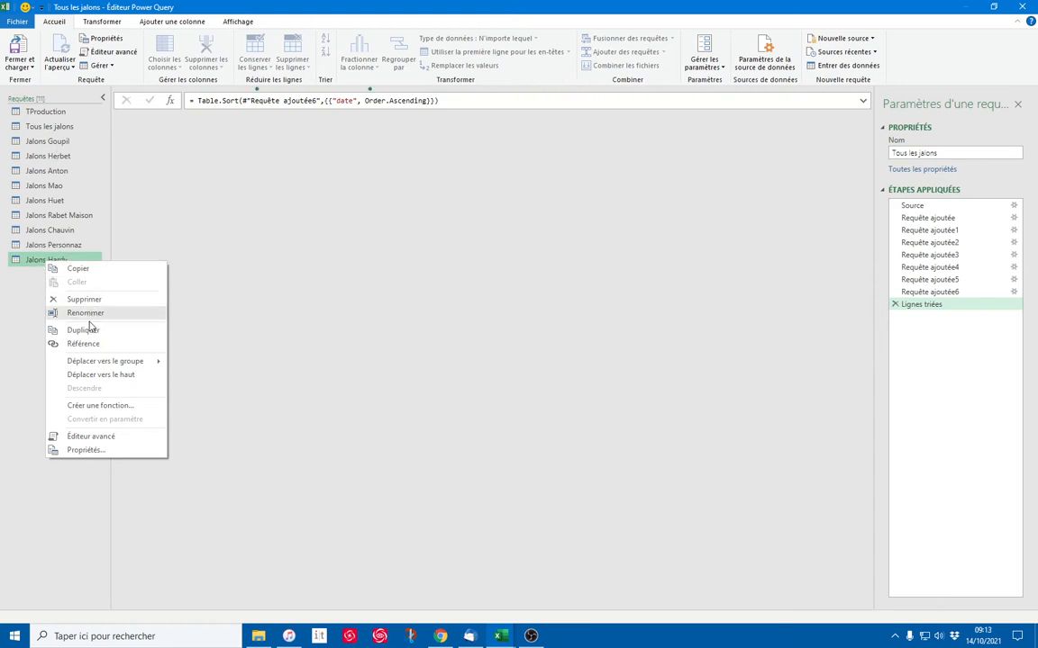
pyautogui.click(87, 330)
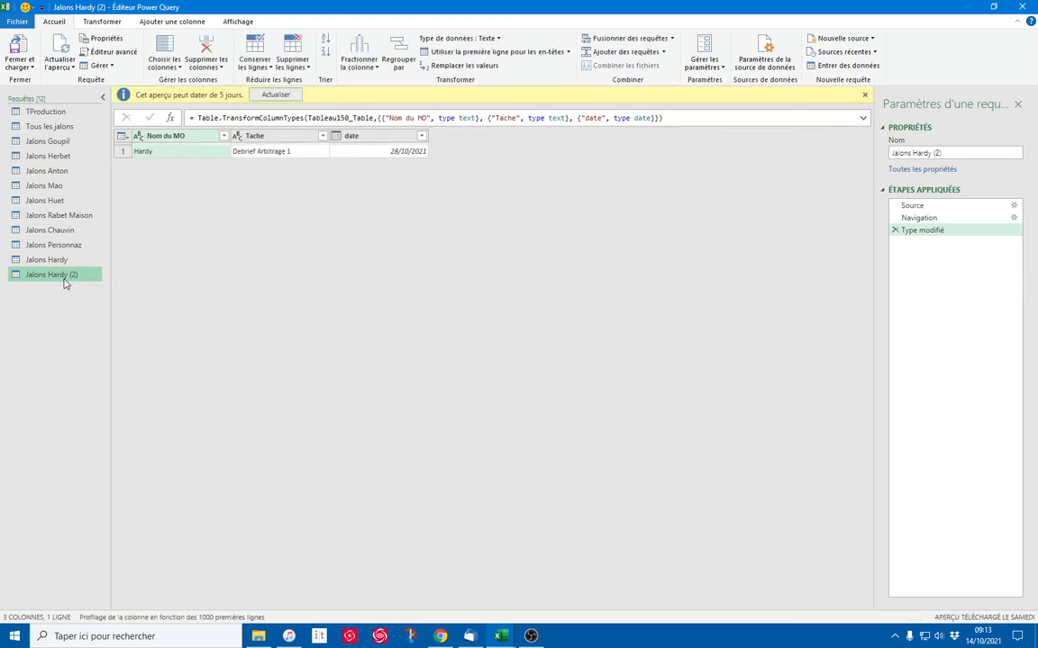
pyautogui.doubleClick(65, 278)
pyautogui.moveTo(50, 275); pyautogui.dragTo(138, 283)
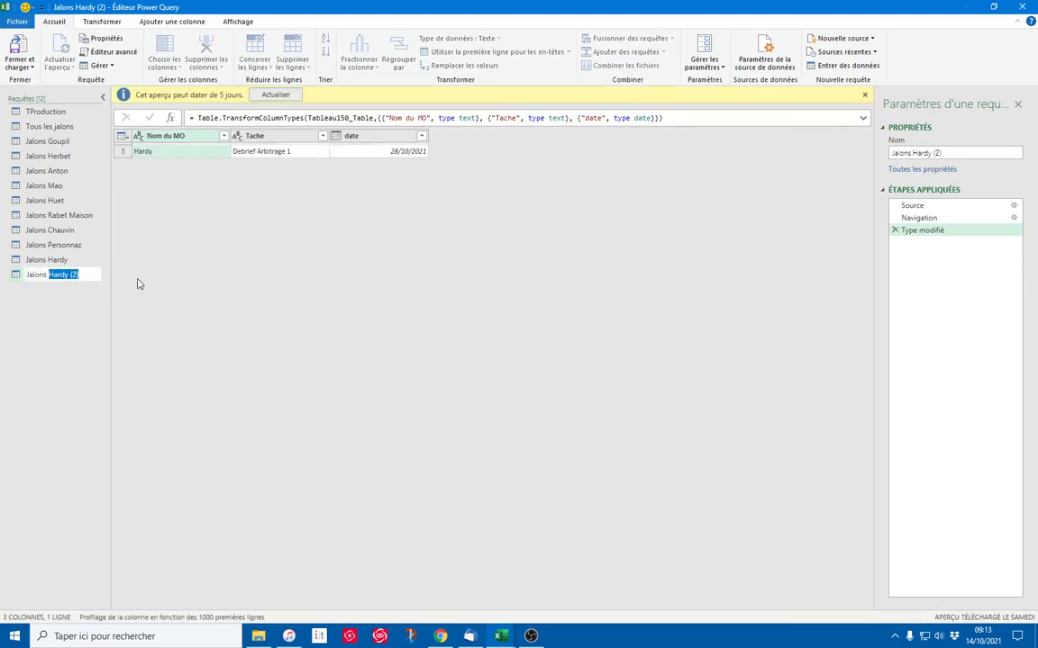
pyautogui.write('Perret')
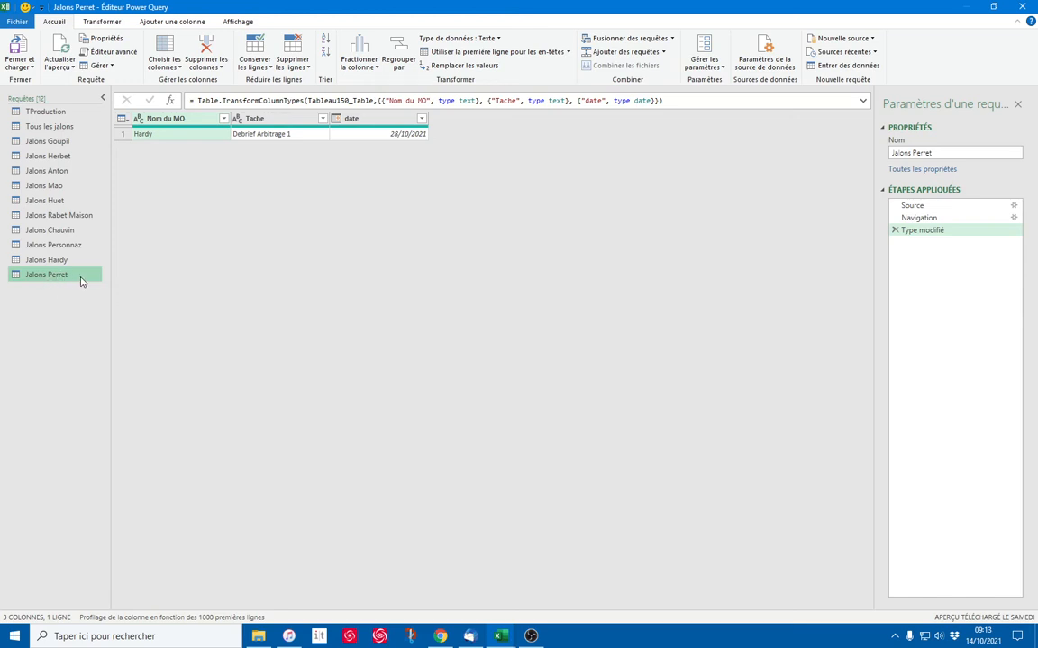
pyautogui.doubleClick(921, 154)
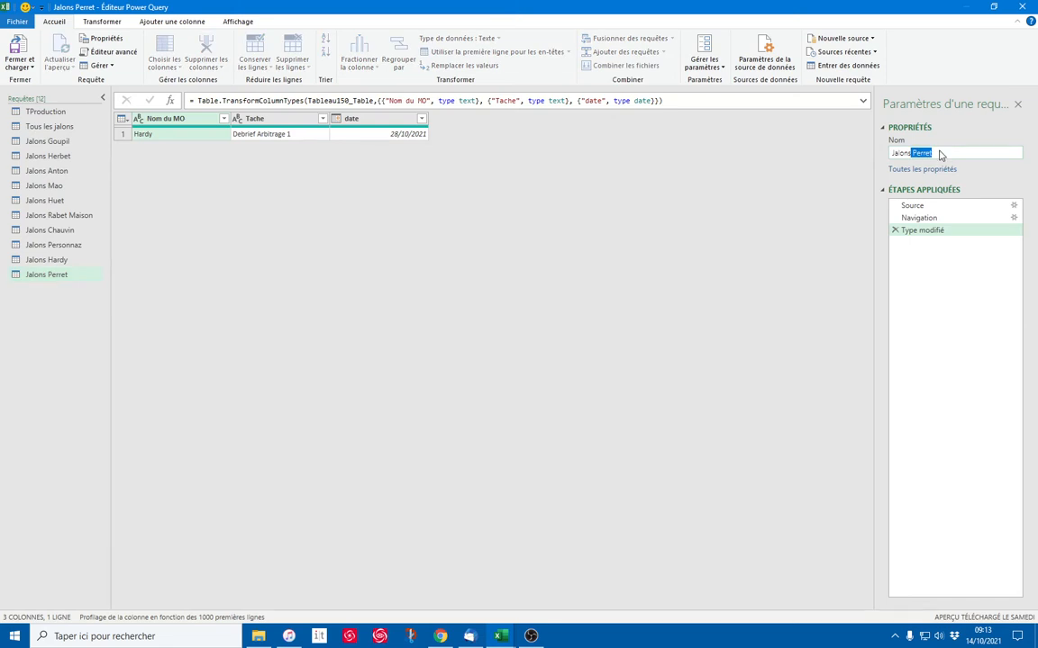
pyautogui.click(937, 152)
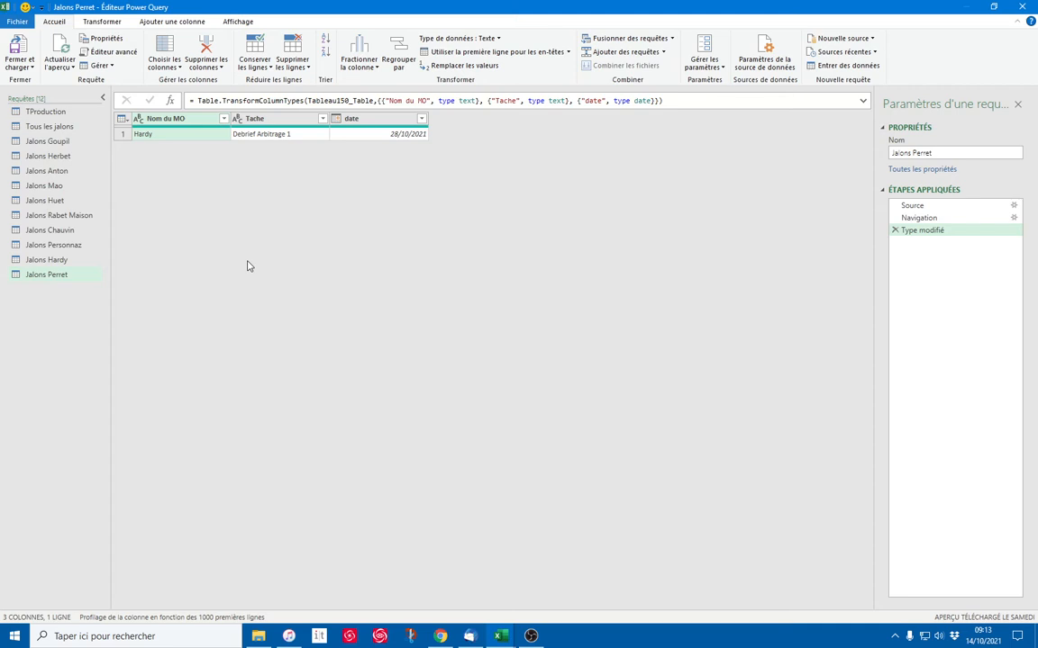
# Re-point the new client's milestone query source to PERr - Bordereau.xlsm in the client's Département Parc client folder and check the Type modifié result.
pyautogui.click(1013, 208)
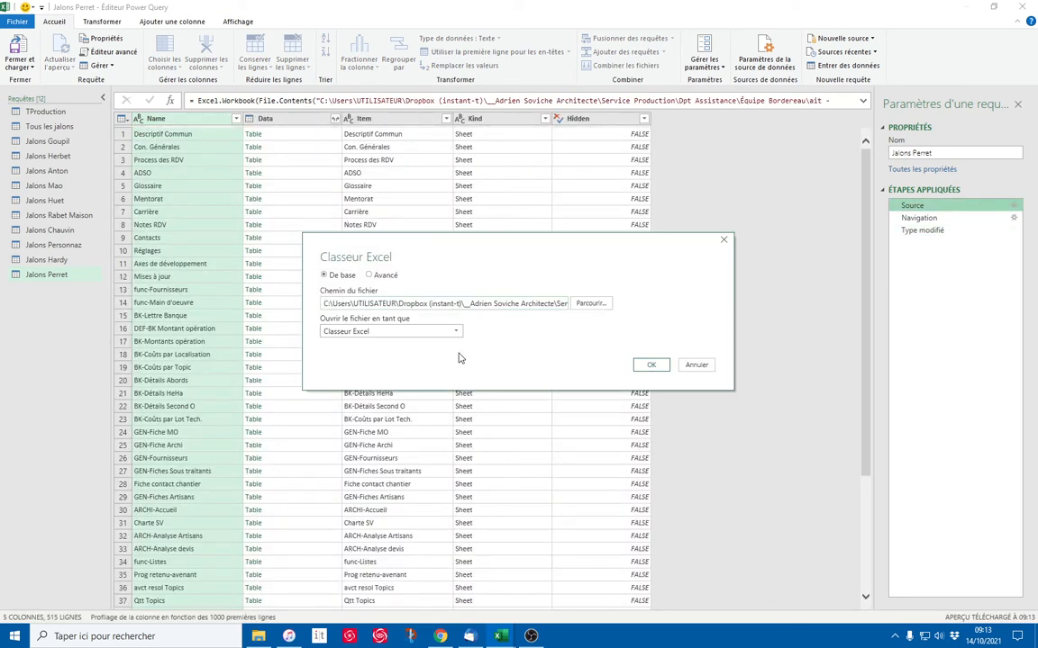
pyautogui.click(587, 304)
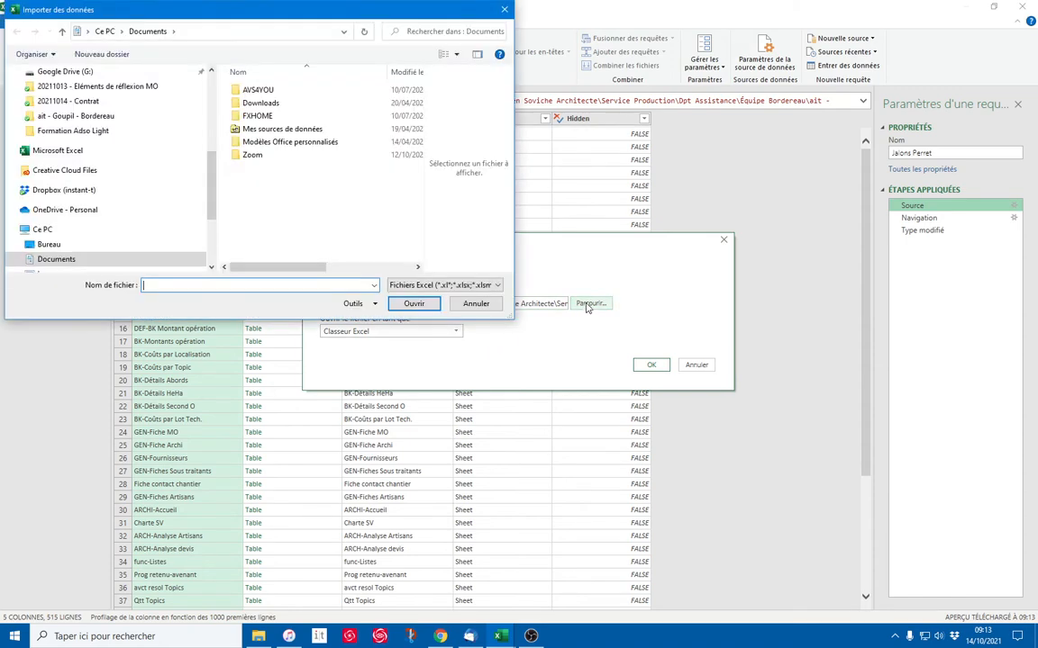
pyautogui.scroll(6, 108, 115)
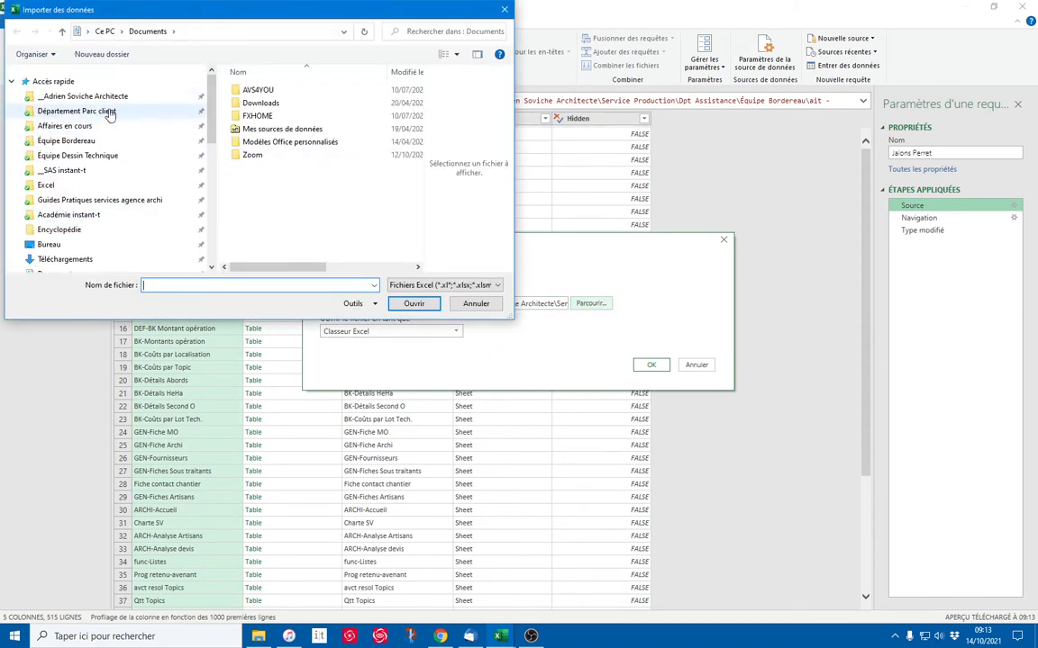
pyautogui.click(108, 111)
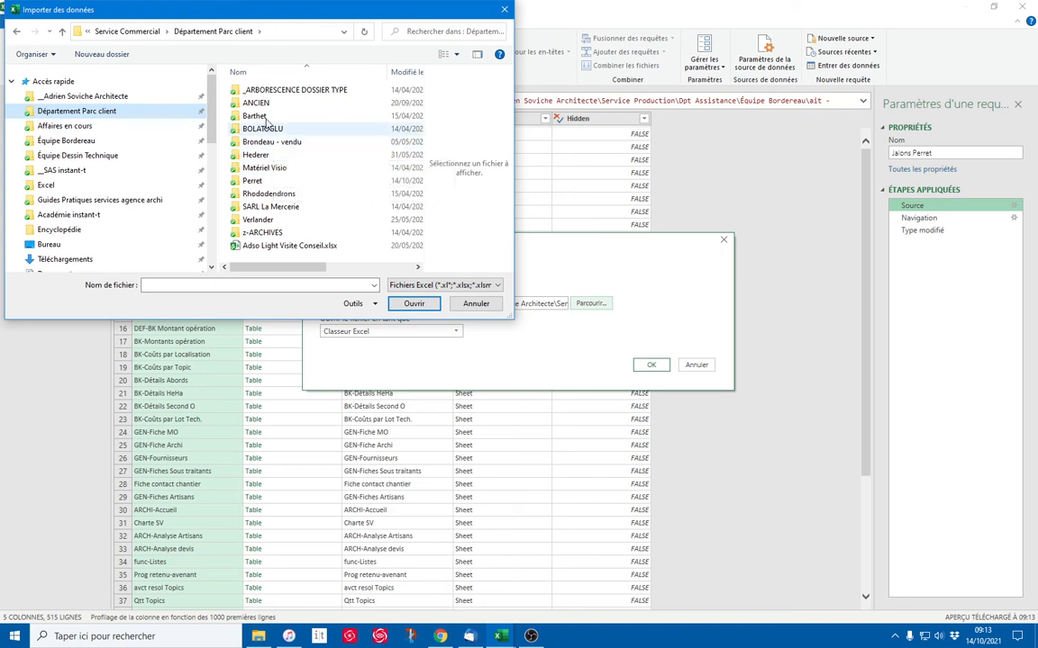
pyautogui.doubleClick(270, 181)
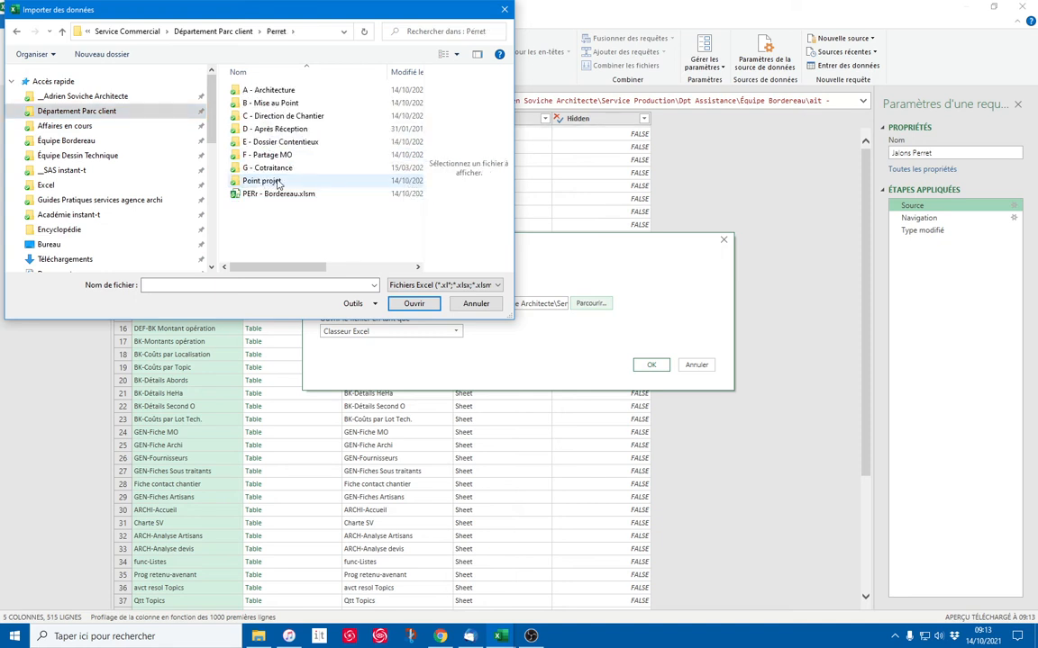
pyautogui.click(278, 195)
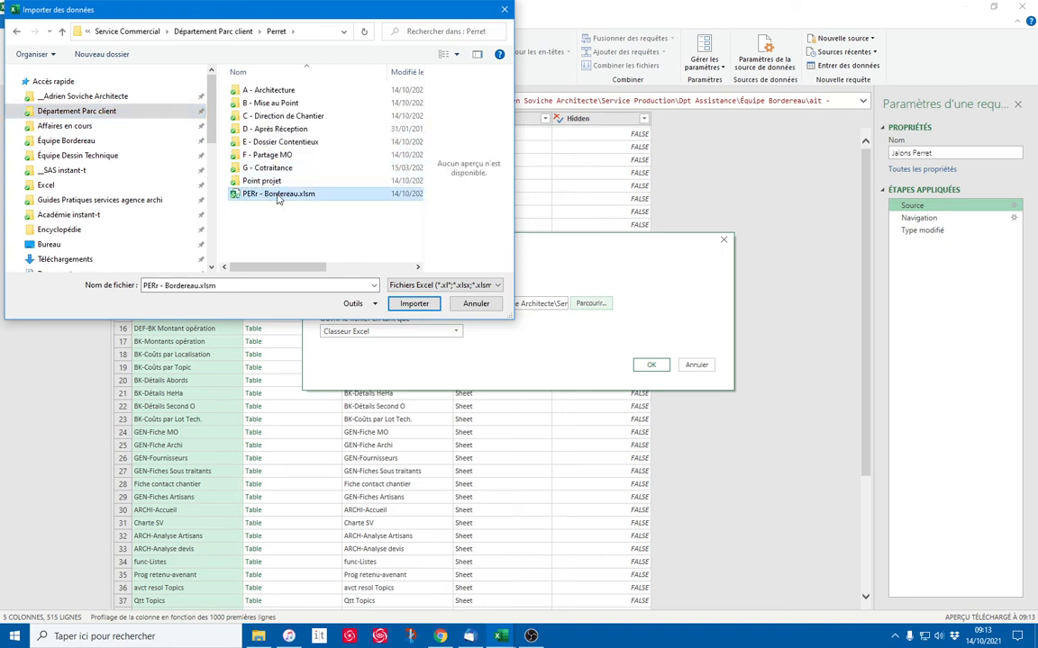
pyautogui.click(414, 304)
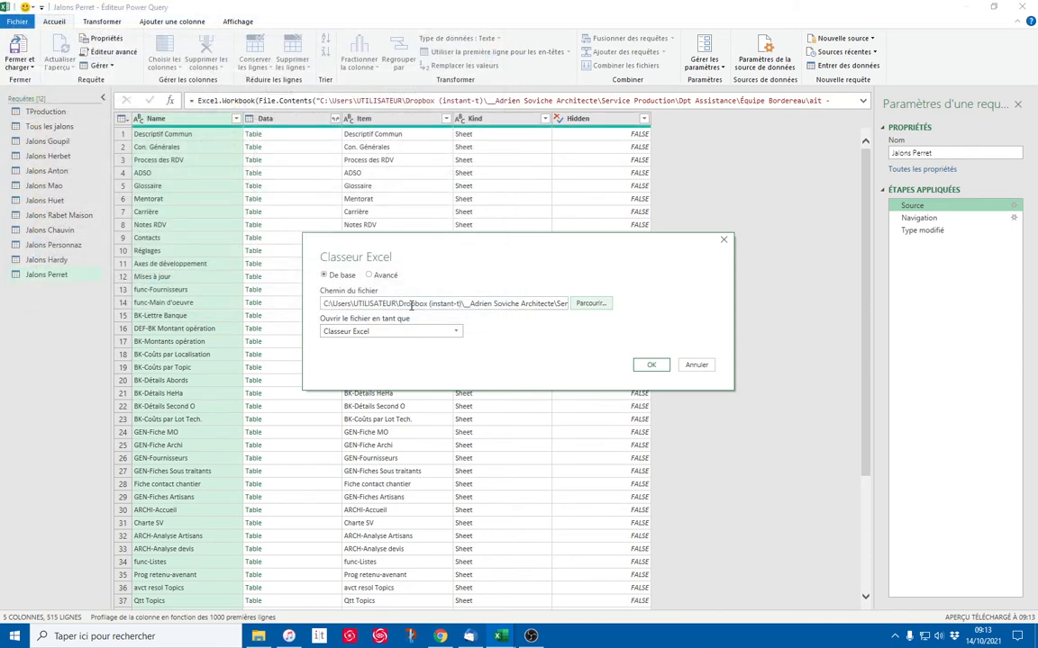
pyautogui.click(652, 366)
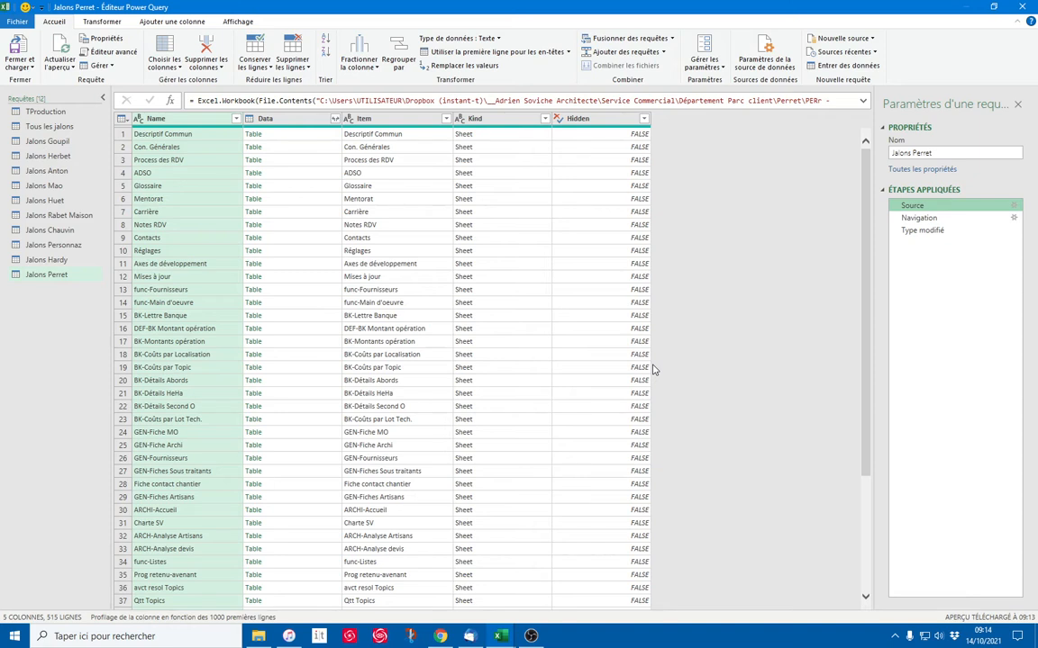
pyautogui.click(914, 231)
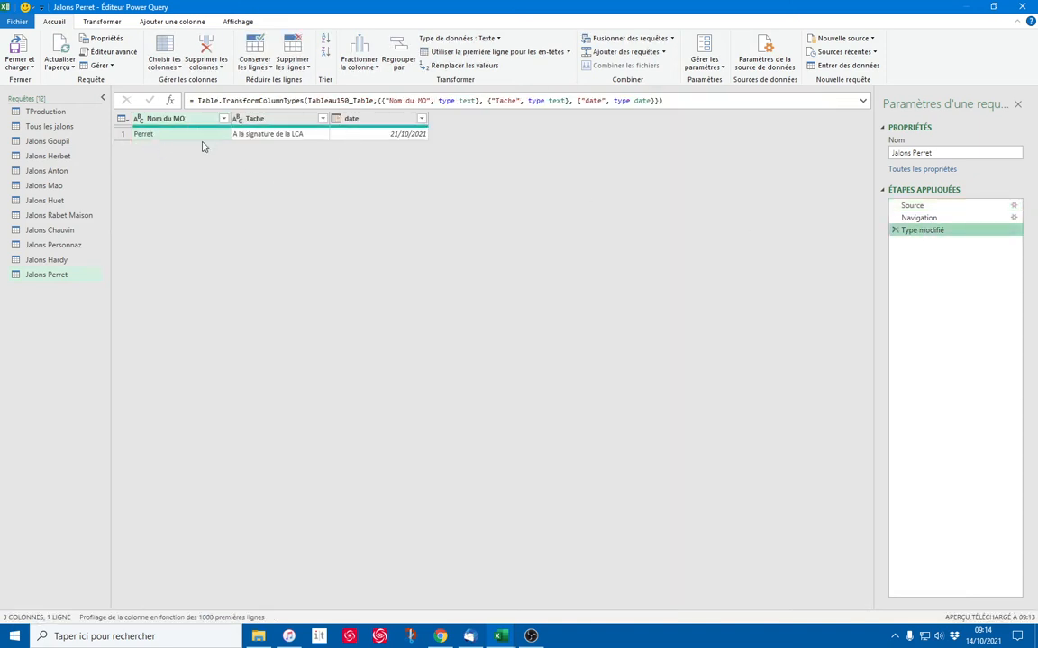
# Append the new client's Jalons query to the Tous les jalons query as a two-table append.
pyautogui.moveTo(501, 634)
pyautogui.click(68, 129)
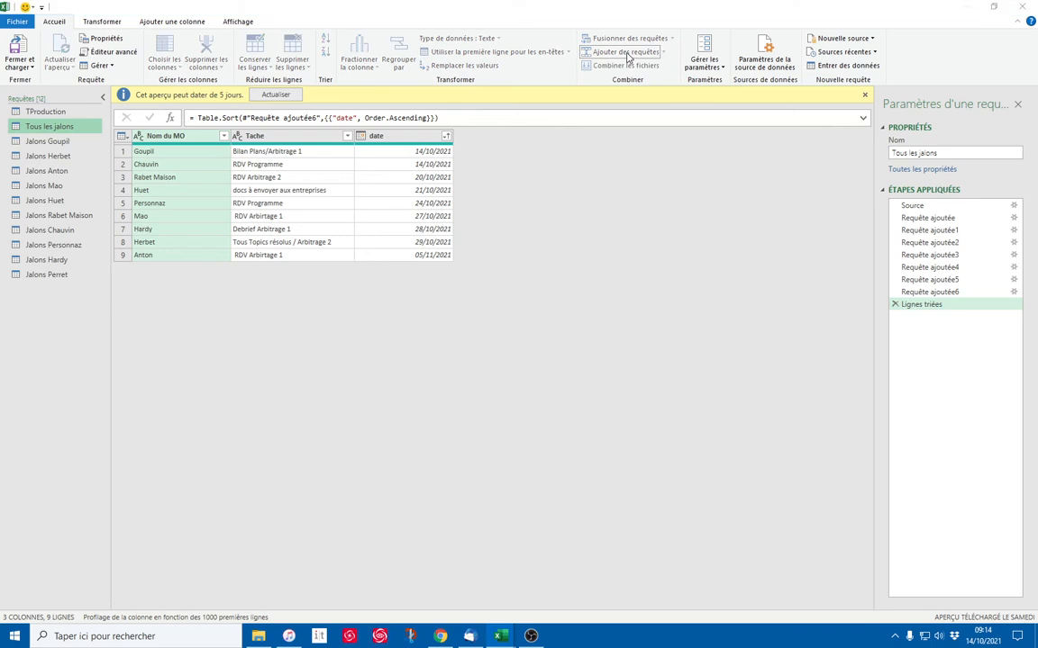
pyautogui.click(625, 52)
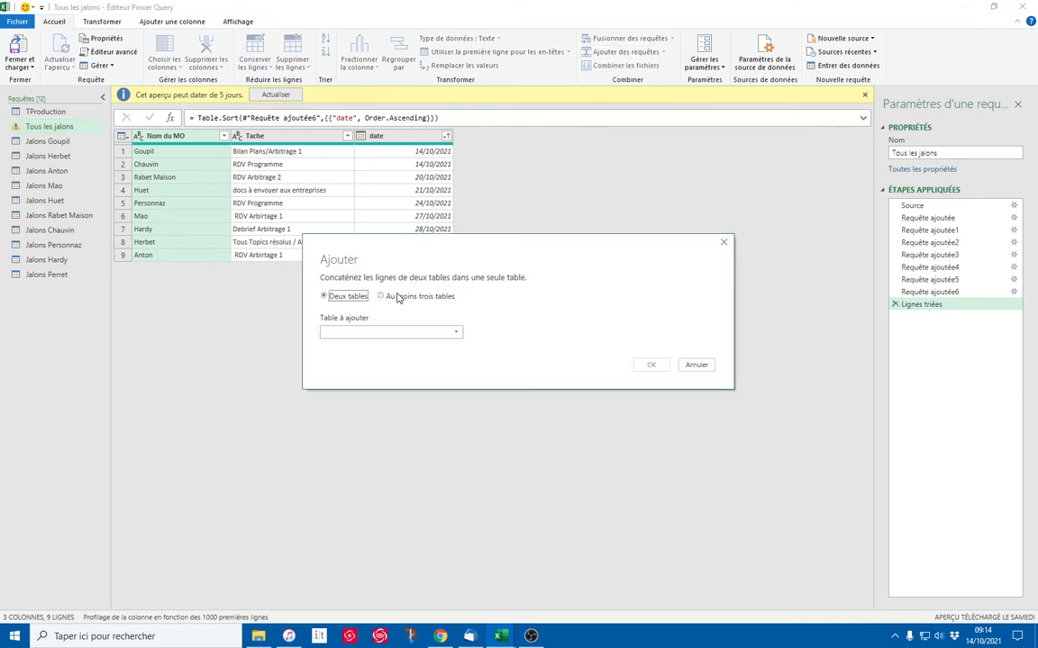
pyautogui.click(357, 339)
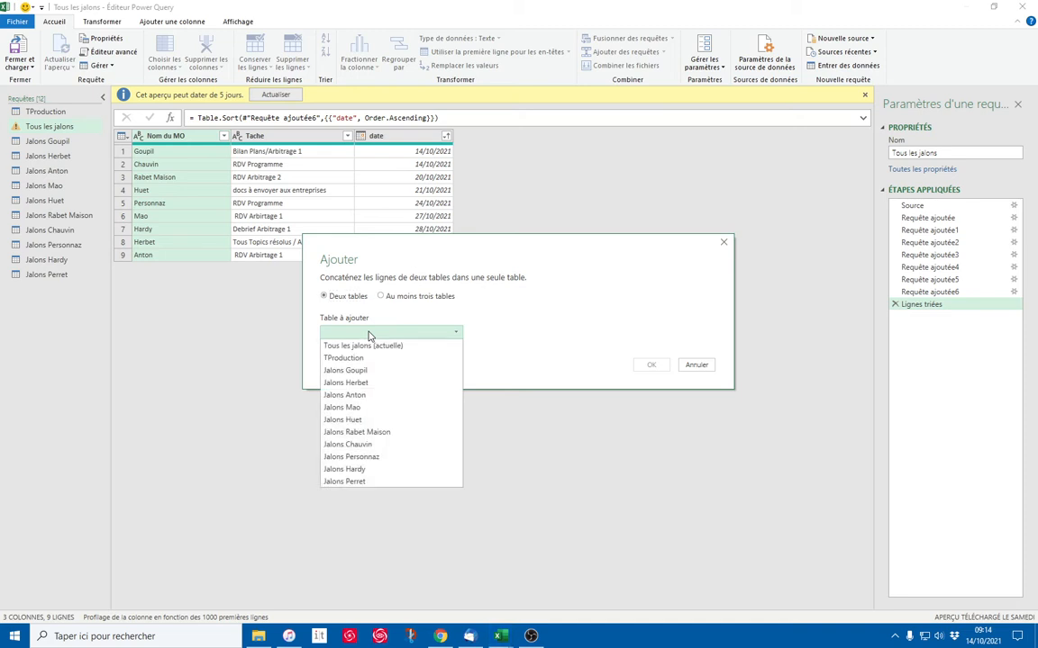
pyautogui.click(366, 482)
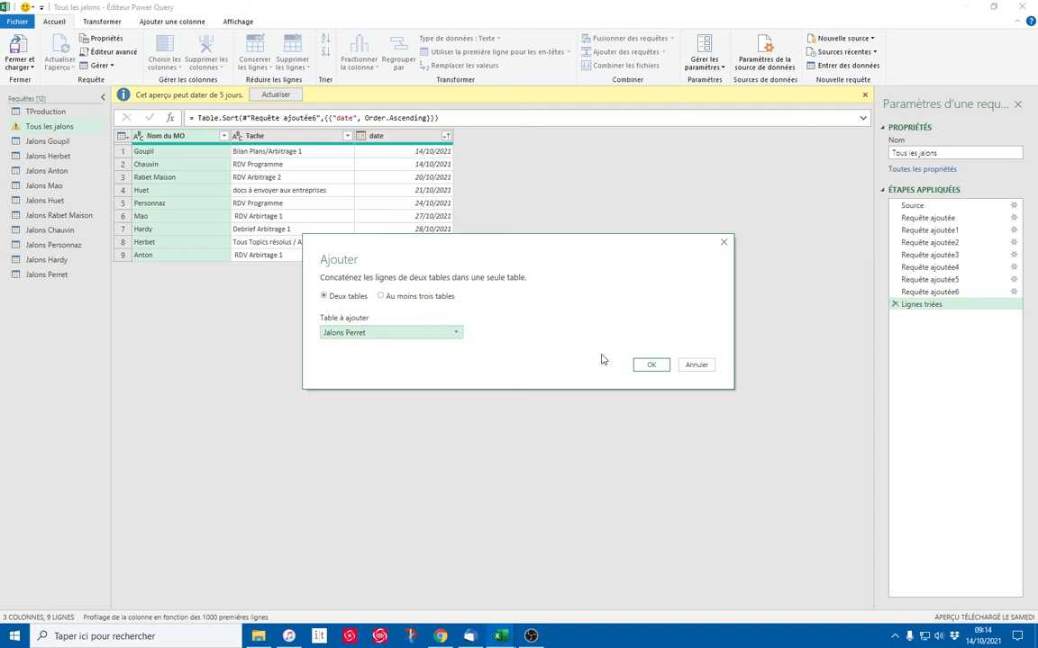
pyautogui.click(651, 364)
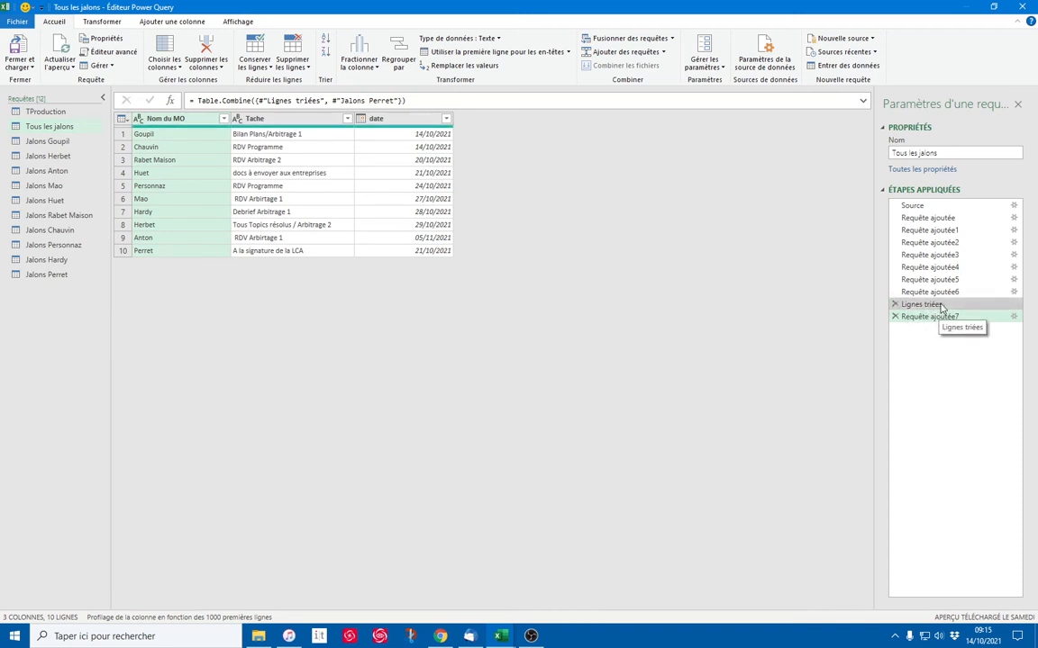
# Move the Lignes triées step after the newly appended query step, and close and load the queries into the workbook.
pyautogui.moveTo(941, 309)
pyautogui.mouseDown()
pyautogui.moveTo(947, 352)
pyautogui.moveTo(947, 329)
pyautogui.mouseUp()
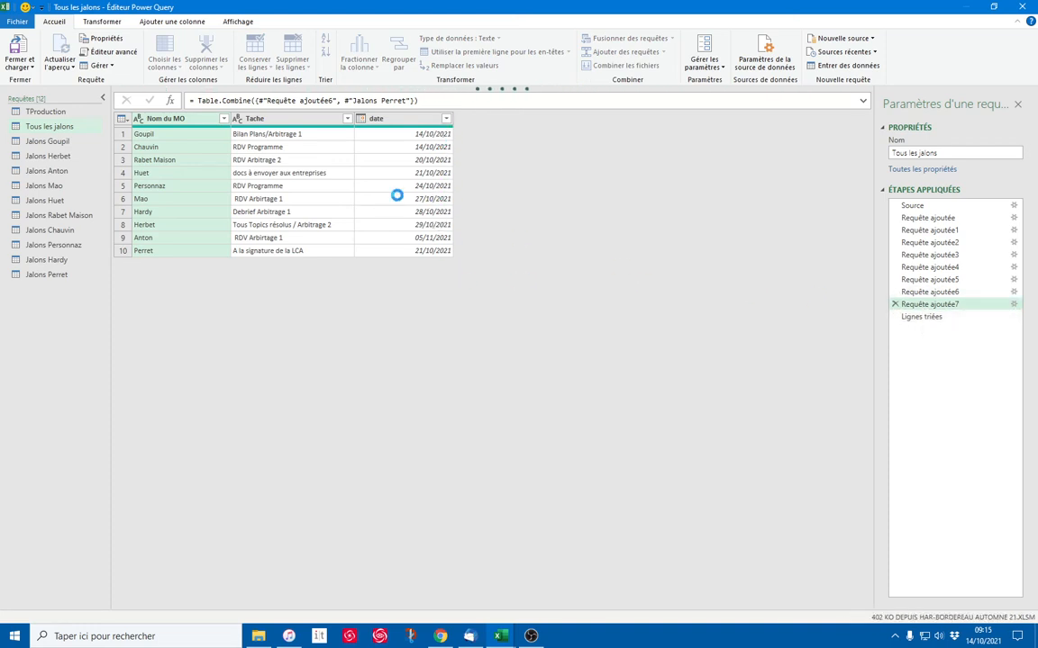
pyautogui.click(19, 53)
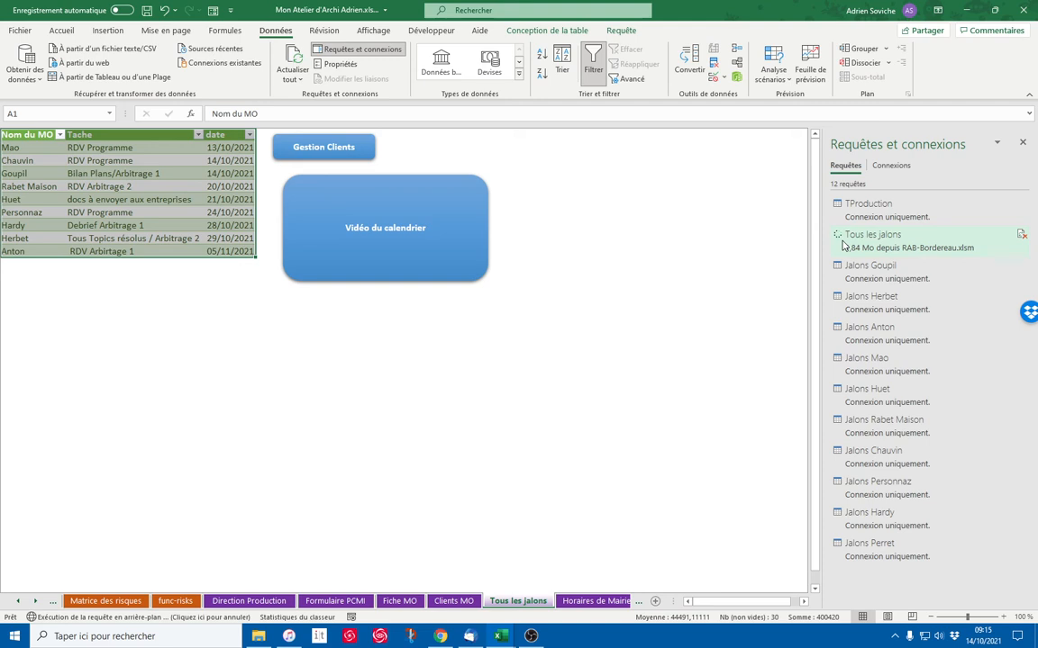
pyautogui.click(133, 324)
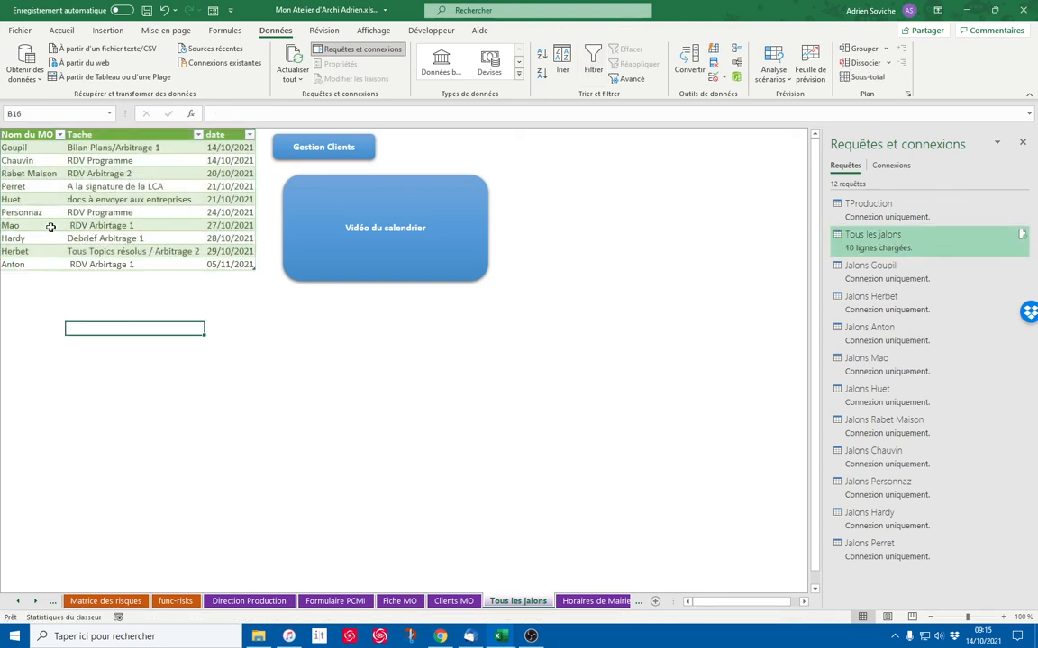
# Compare the new client's row in the Tous les jalons table with the next-milestone table in the PERr - Bordereau workbook.
pyautogui.click(24, 187)
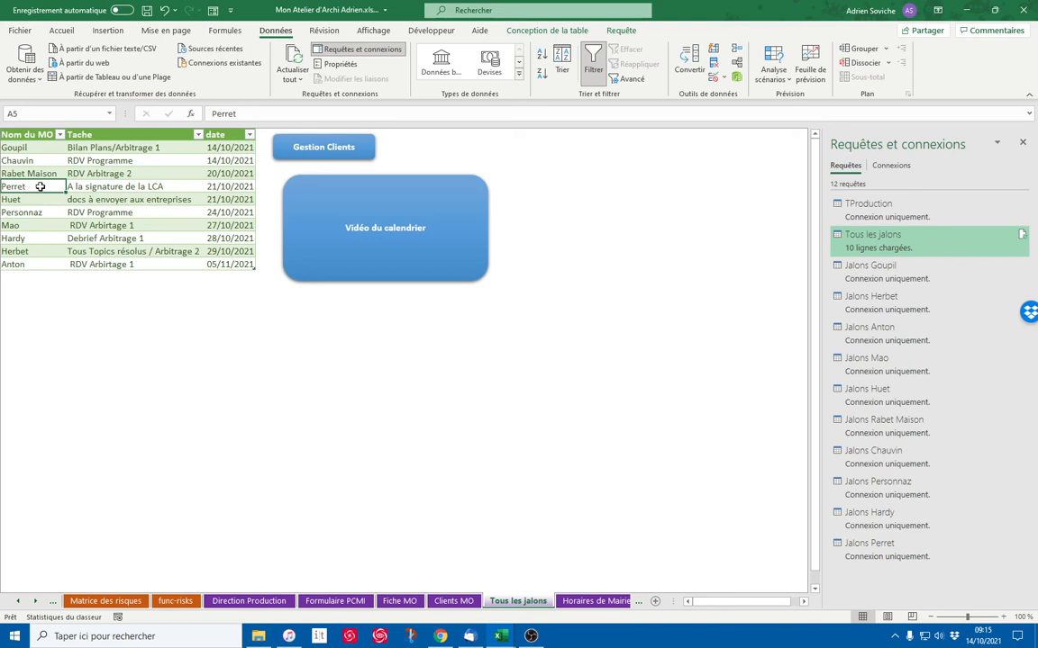
pyautogui.click(101, 188)
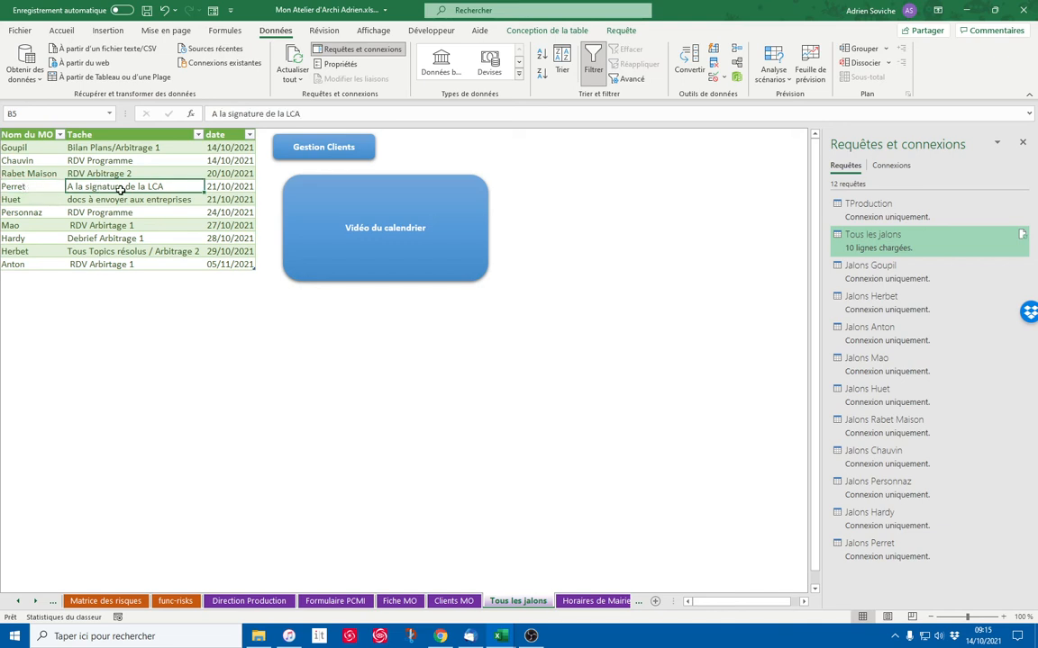
pyautogui.click(501, 636)
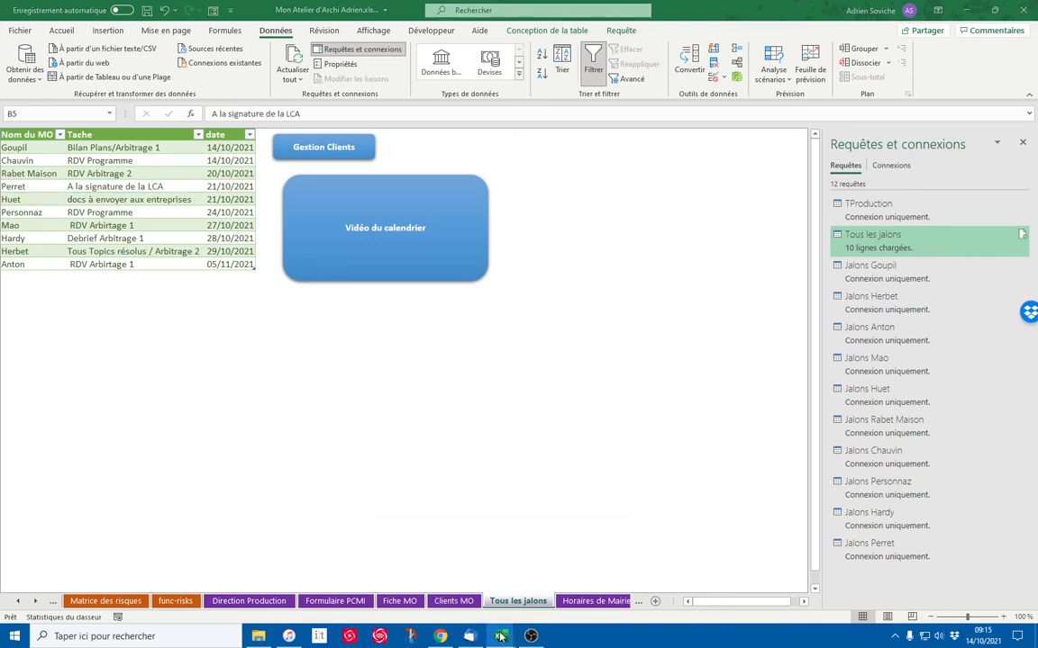
pyautogui.click(543, 538)
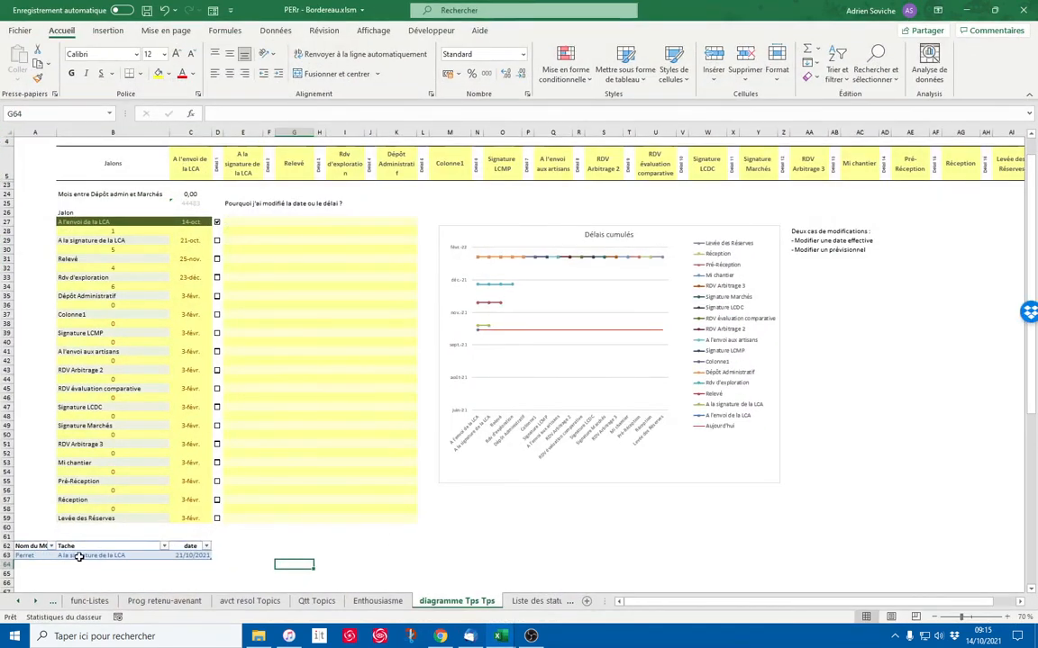
# Return to the Mon Atelier workbook, open the Clients MO sheet and inspect the new client's next milestone and planned date without the queries pane.
pyautogui.moveTo(501, 635)
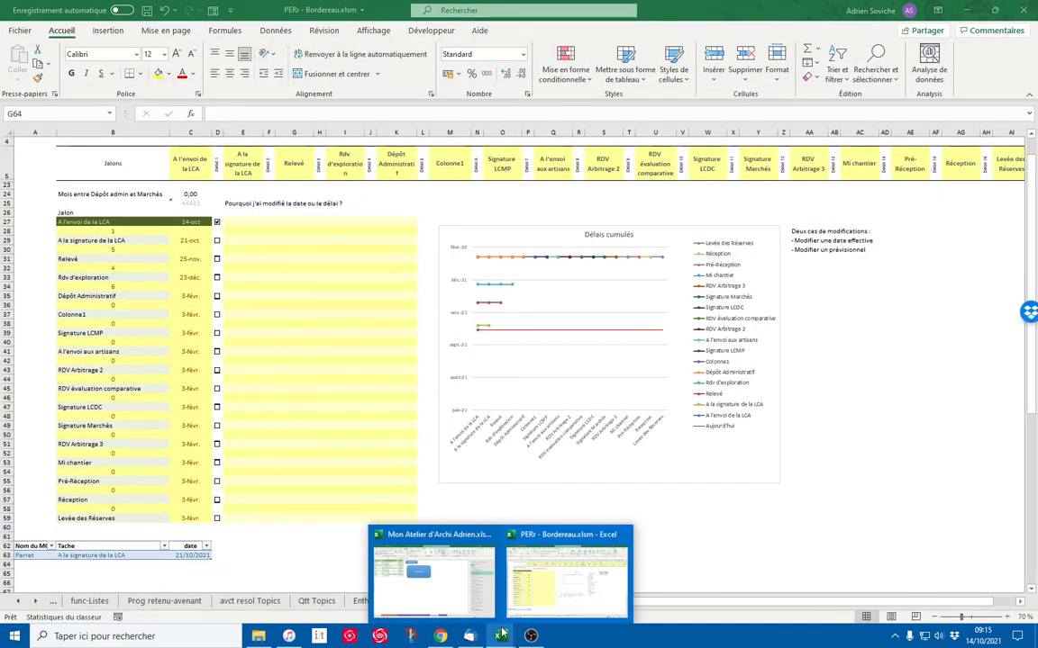
pyautogui.moveTo(462, 599)
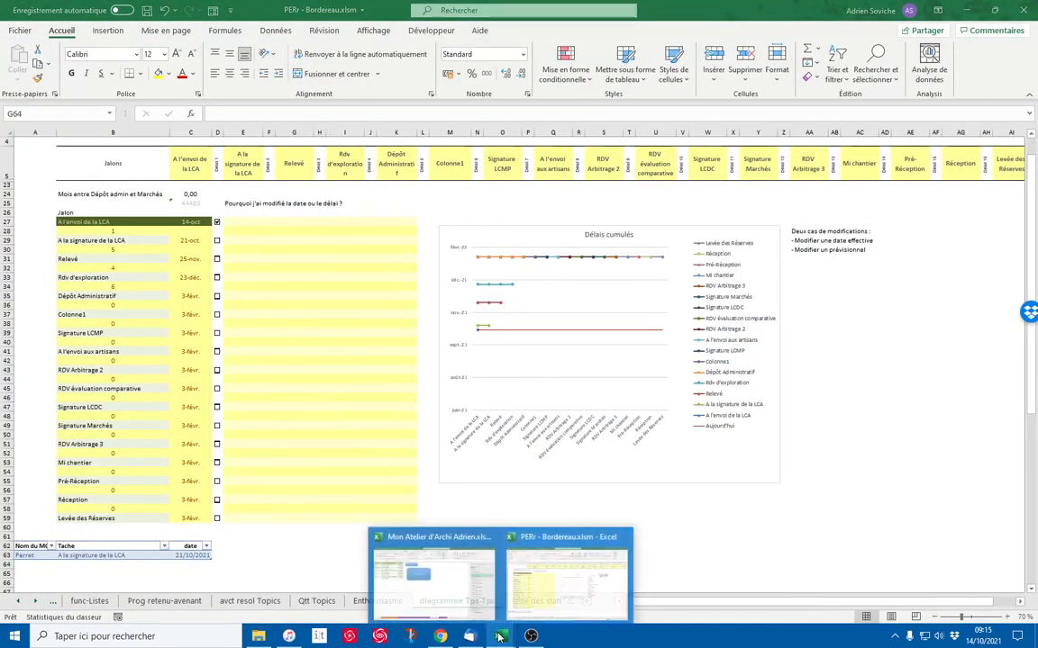
pyautogui.click(451, 576)
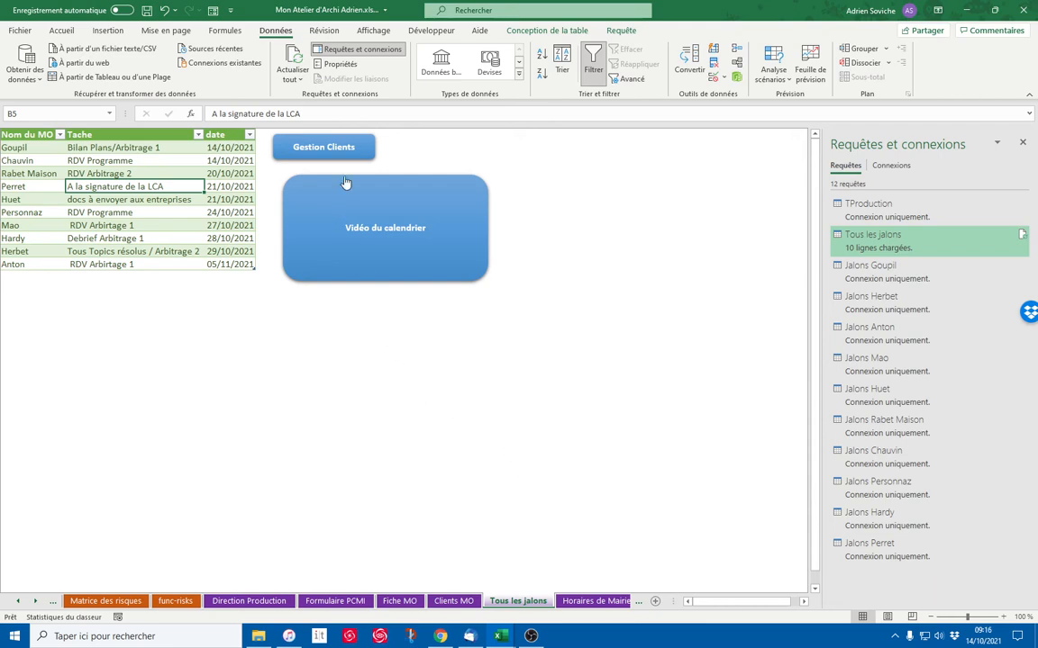
pyautogui.click(311, 145)
pyautogui.scroll(-4, 323, 282)
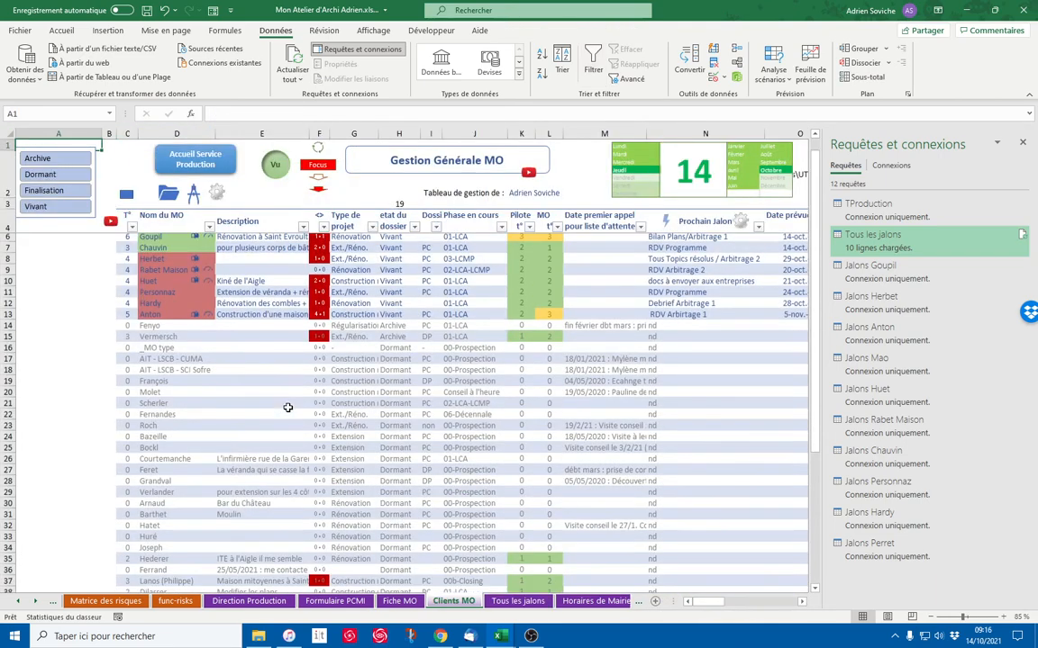
pyautogui.moveTo(148, 506); pyautogui.dragTo(711, 516)
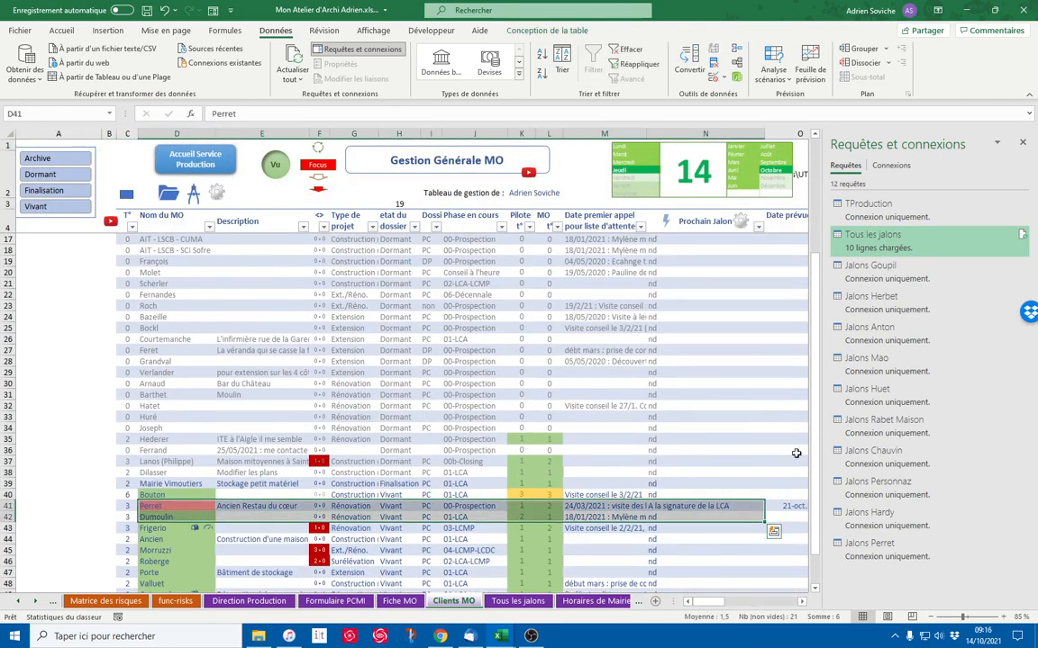
pyautogui.click(1022, 143)
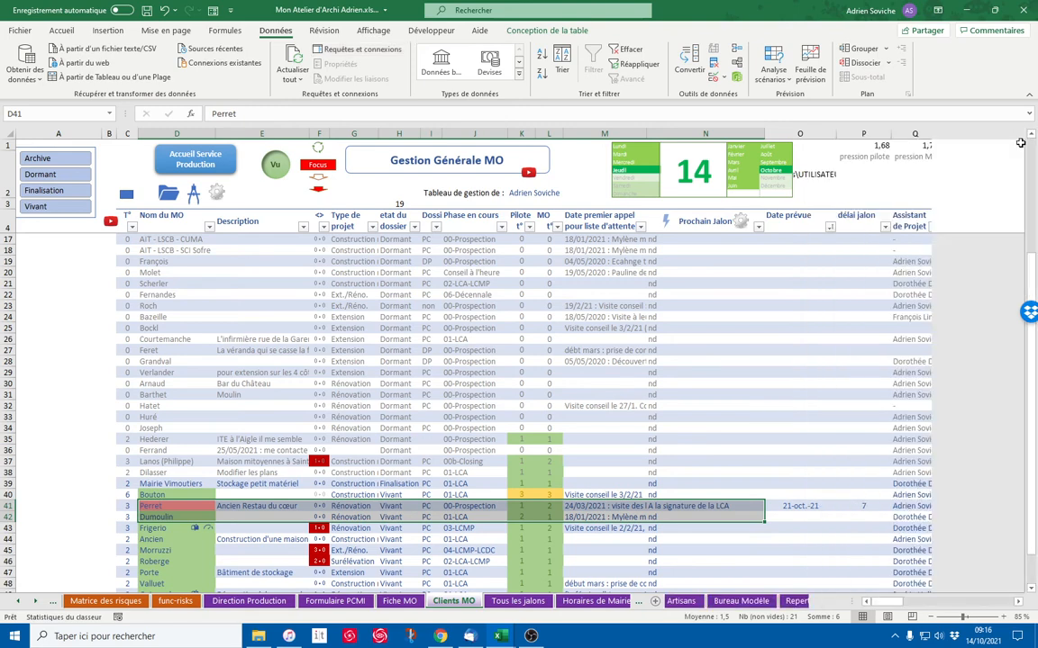
pyautogui.click(798, 506)
# Re-sort the client management table by Date prévue from oldest to newest.
pyautogui.scroll(4, 845, 370)
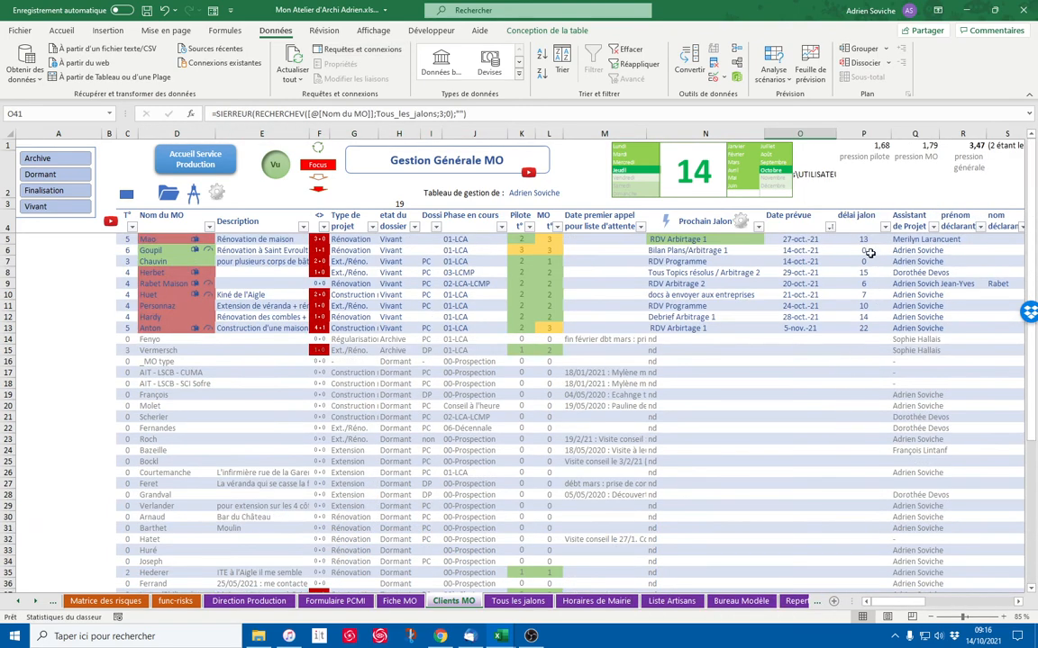
pyautogui.click(829, 226)
pyautogui.click(868, 243)
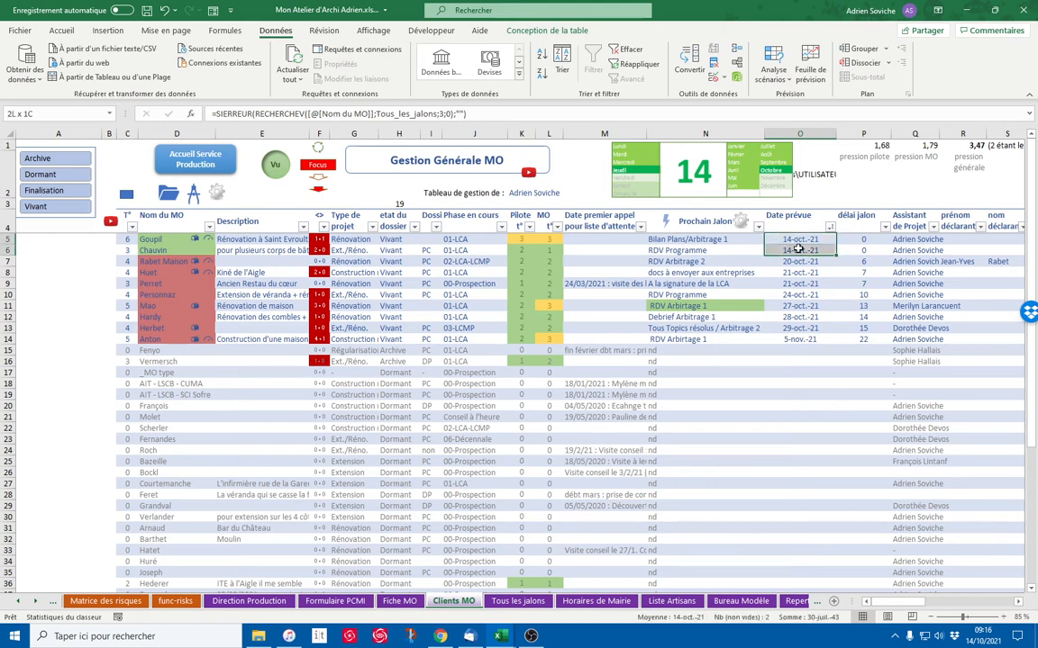
# Review the earliest planned dates and the new client's Prochain Jalon and Date prévue cells in the sorted table.
pyautogui.moveTo(797, 240); pyautogui.dragTo(800, 250)
pyautogui.click(814, 261)
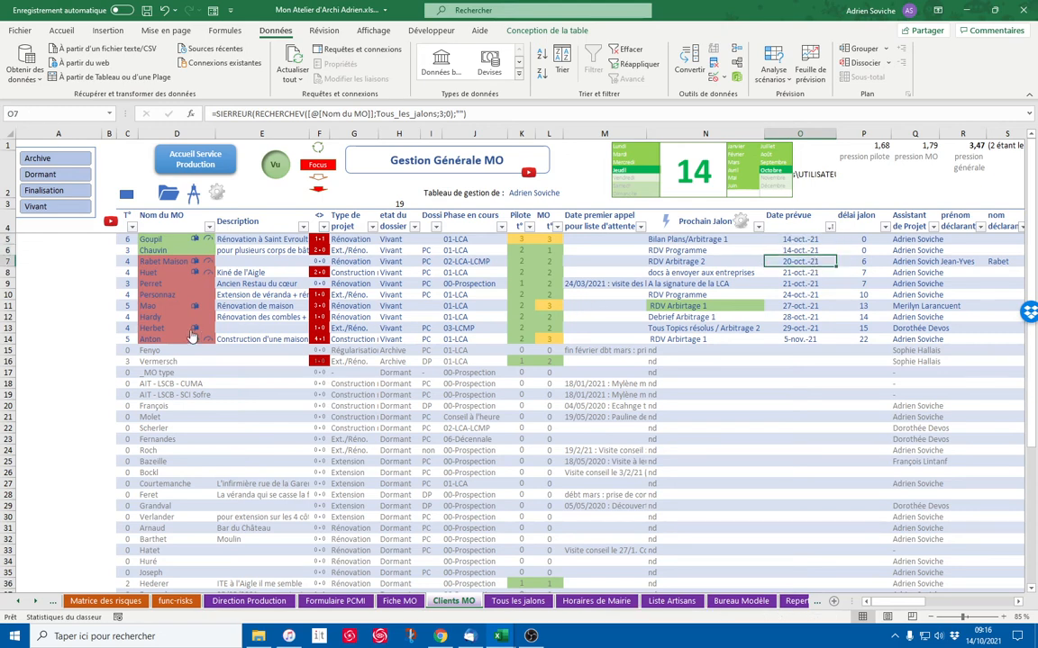
pyautogui.moveTo(158, 282); pyautogui.dragTo(732, 283)
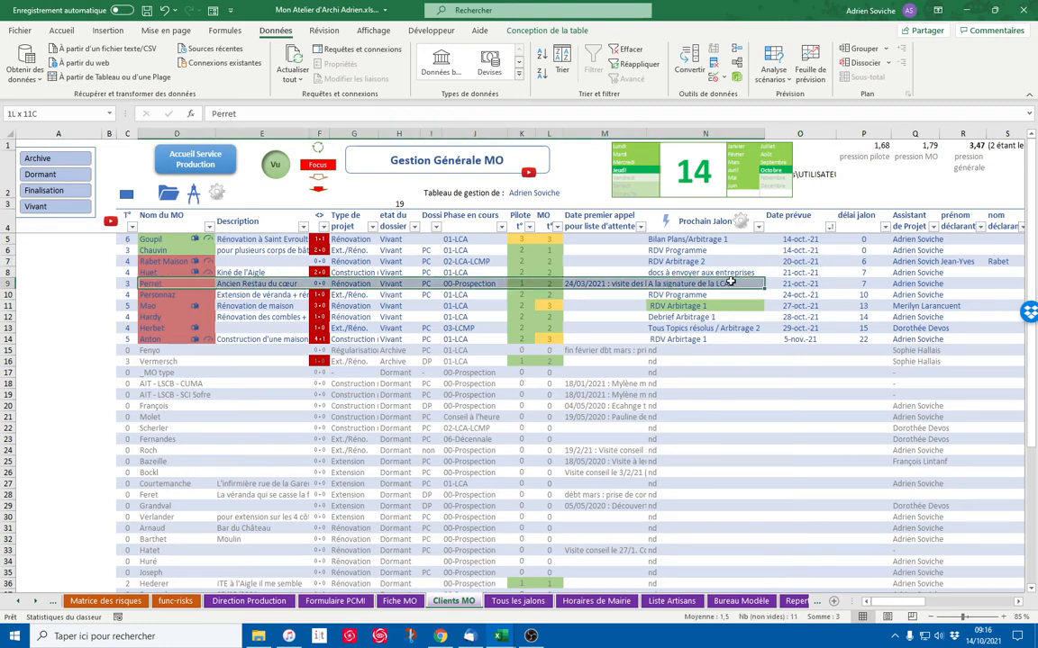
pyautogui.click(742, 284)
pyautogui.click(792, 285)
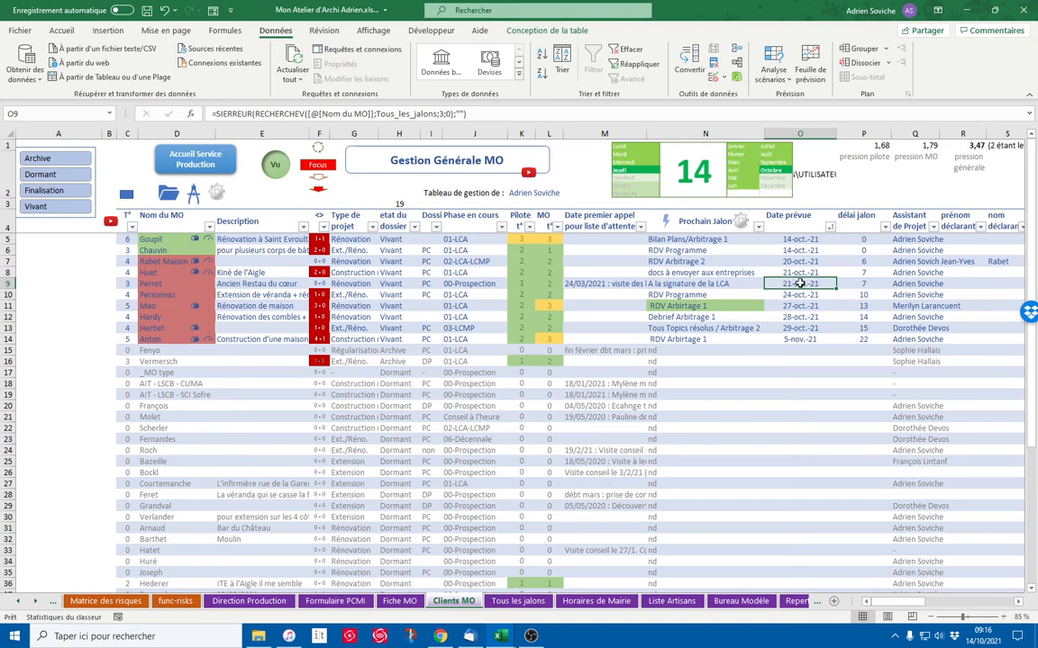
pyautogui.press('Left')
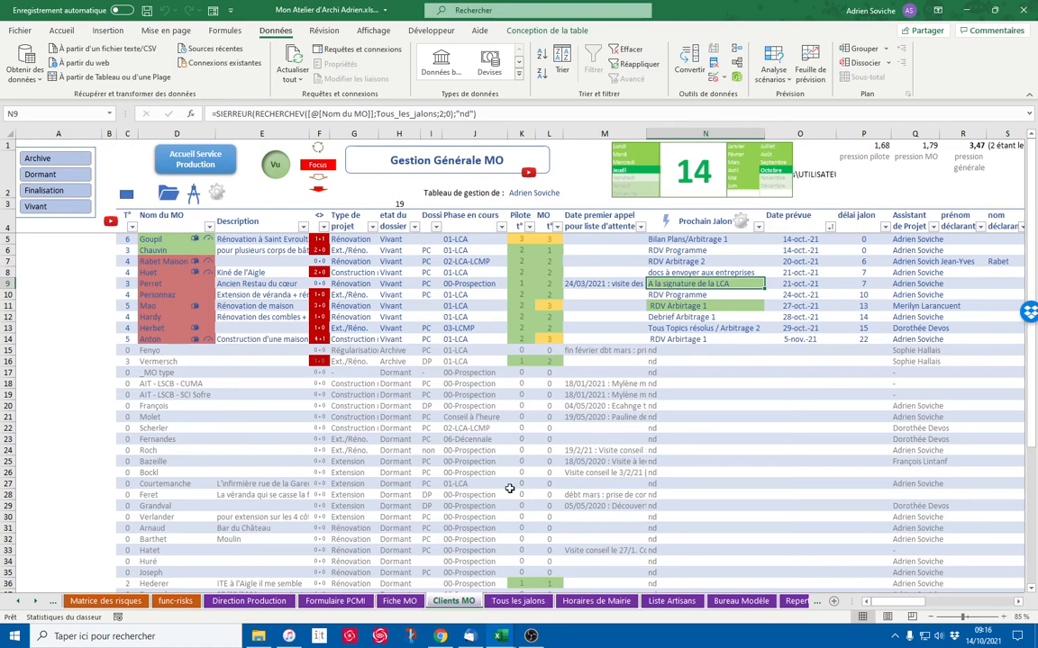
# In the PERr - Bordereau workbook, mark the A la signature de la LCA milestone as completed, save, and return to Mon Atelier.
pyautogui.moveTo(508, 637)
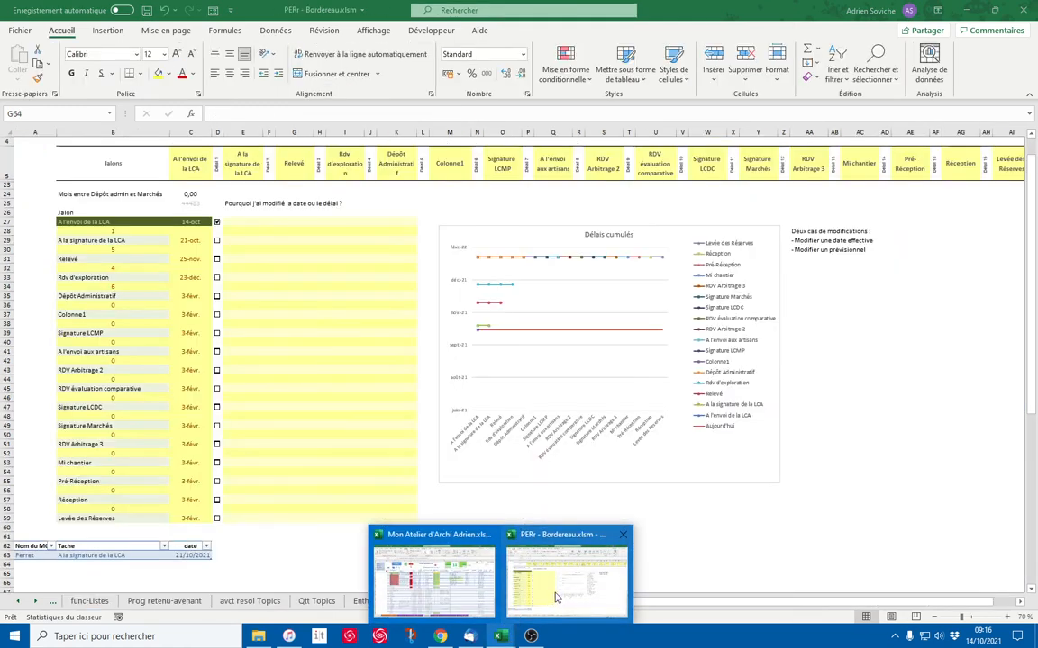
pyautogui.click(505, 541)
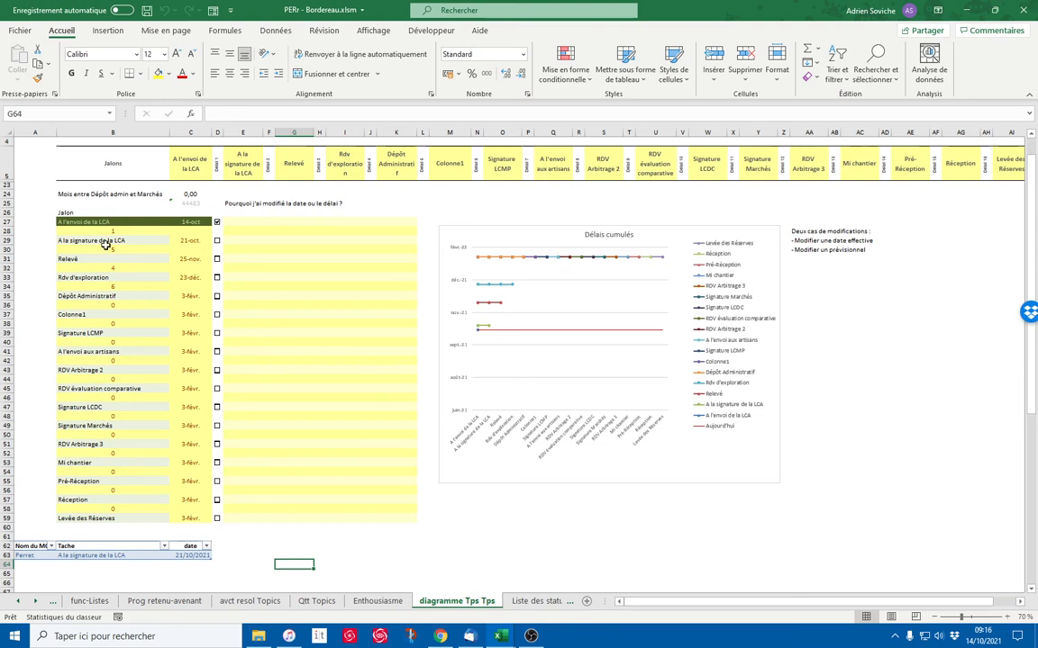
pyautogui.click(217, 241)
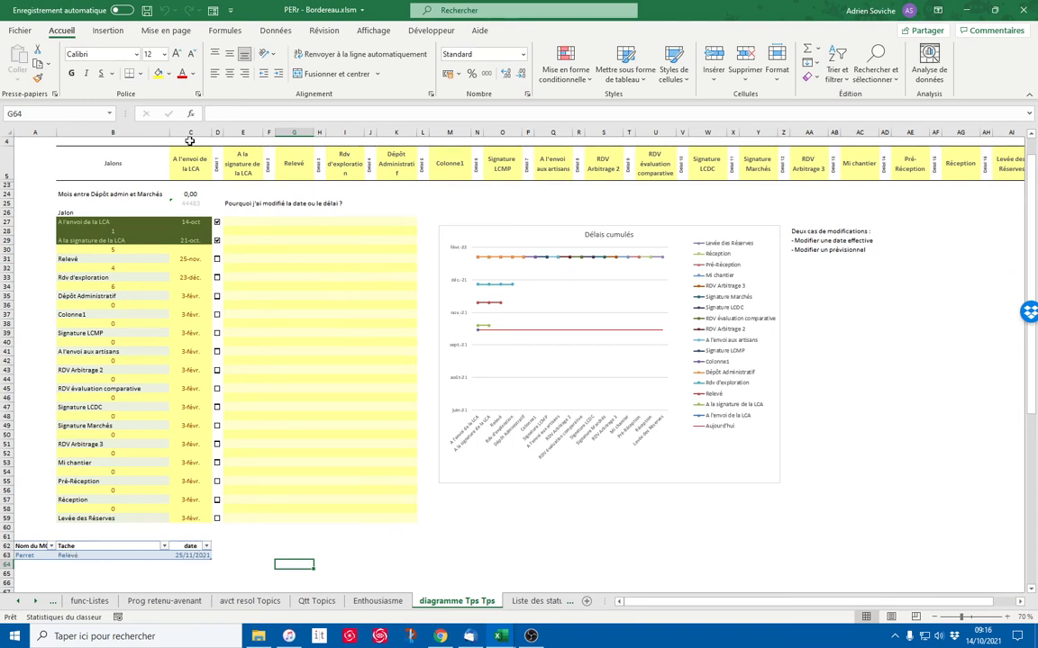
pyautogui.click(146, 10)
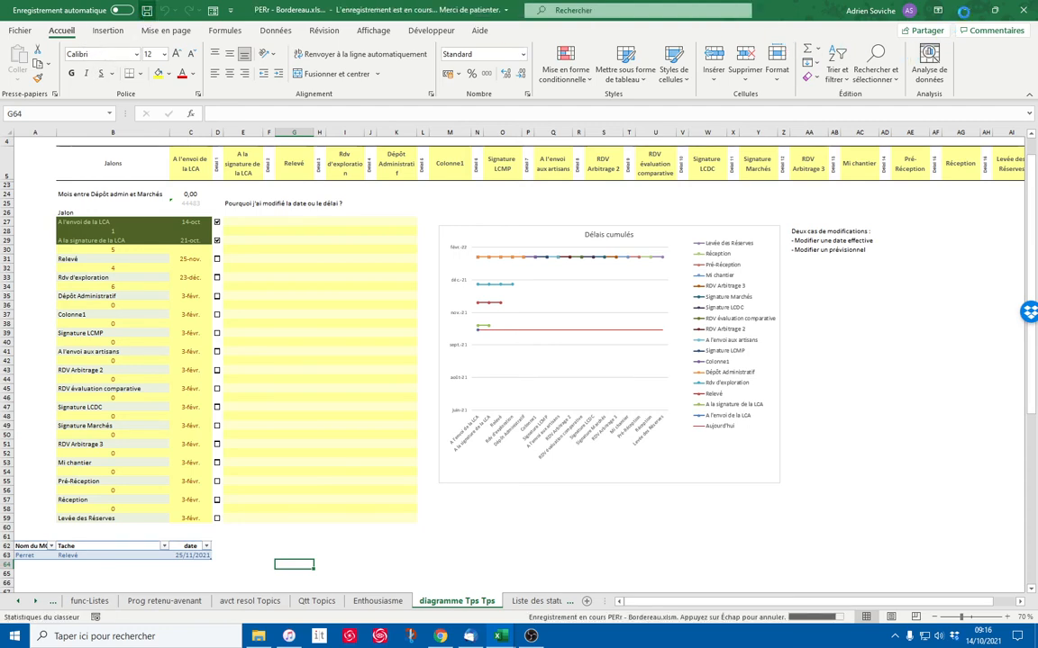
pyautogui.click(967, 11)
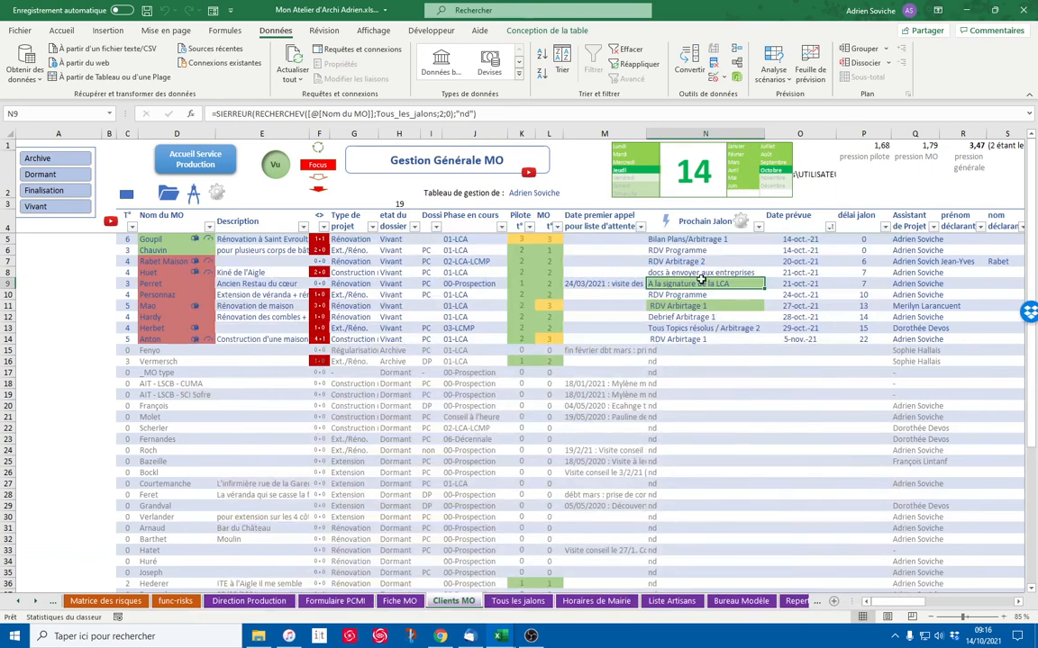
# Refresh the client table's milestones, re-sort it by Date prévue from A to Z, and check the new client's Prochain Jalon cell.
pyautogui.click(701, 274)
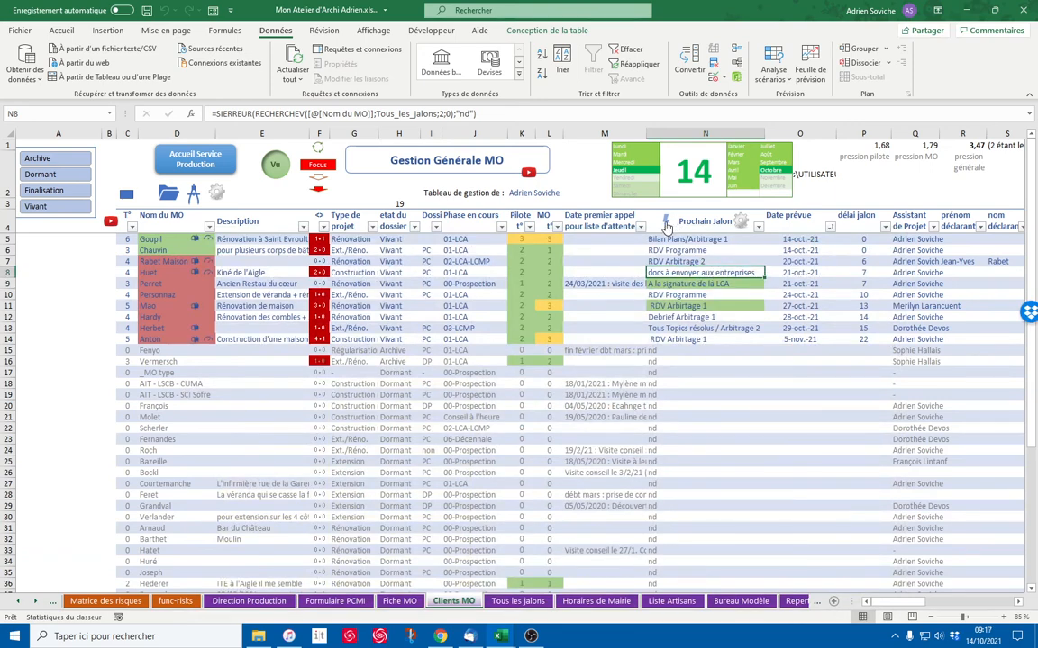
pyautogui.click(666, 224)
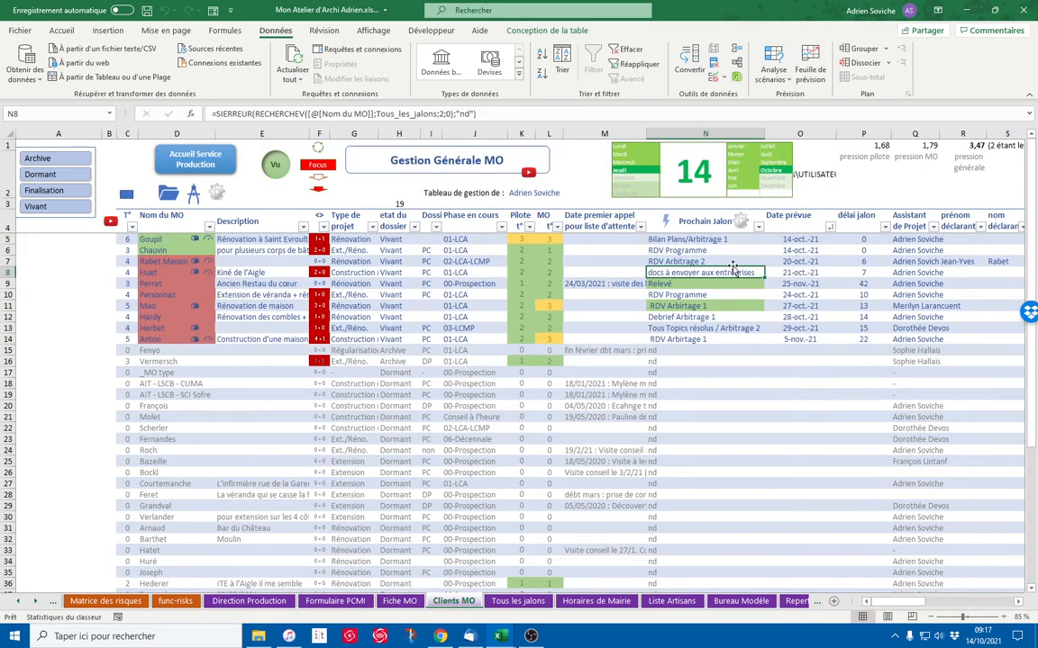
pyautogui.click(830, 226)
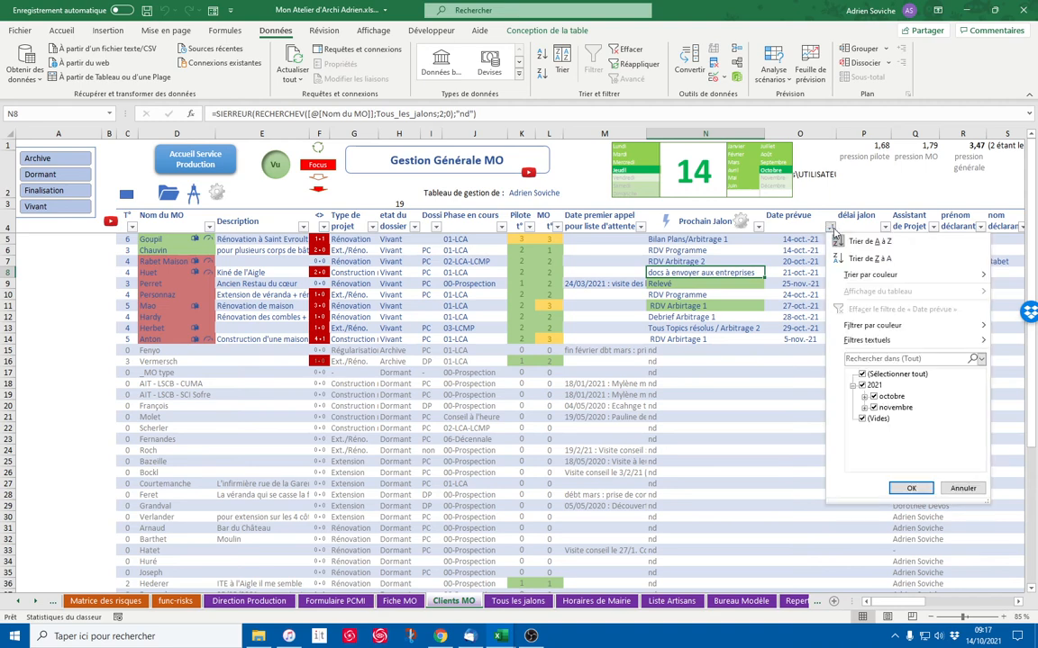
pyautogui.click(863, 240)
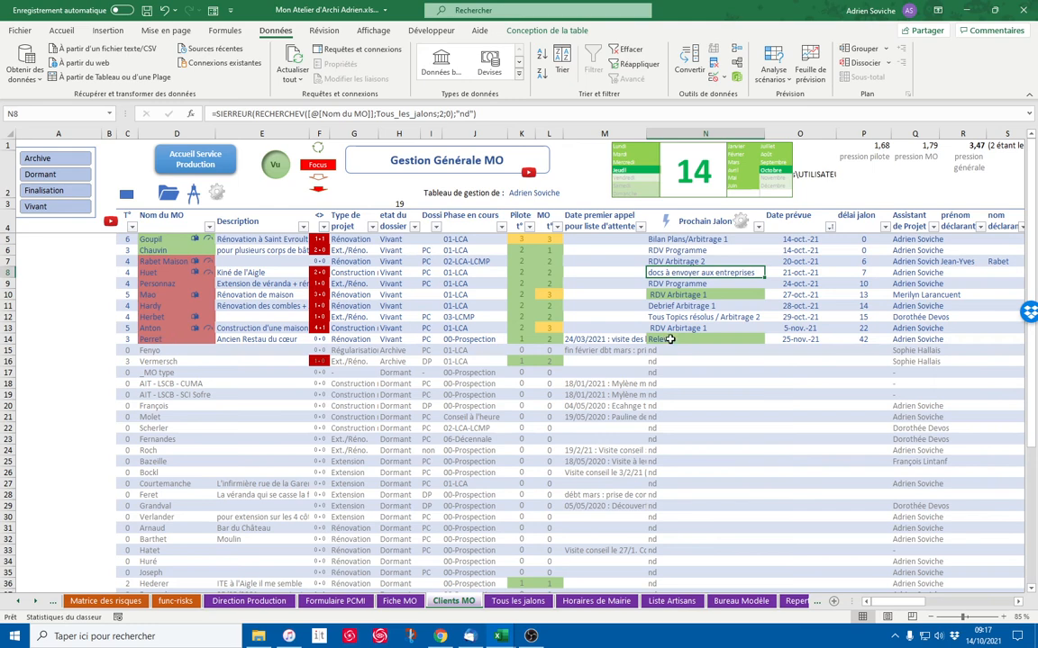
pyautogui.click(708, 338)
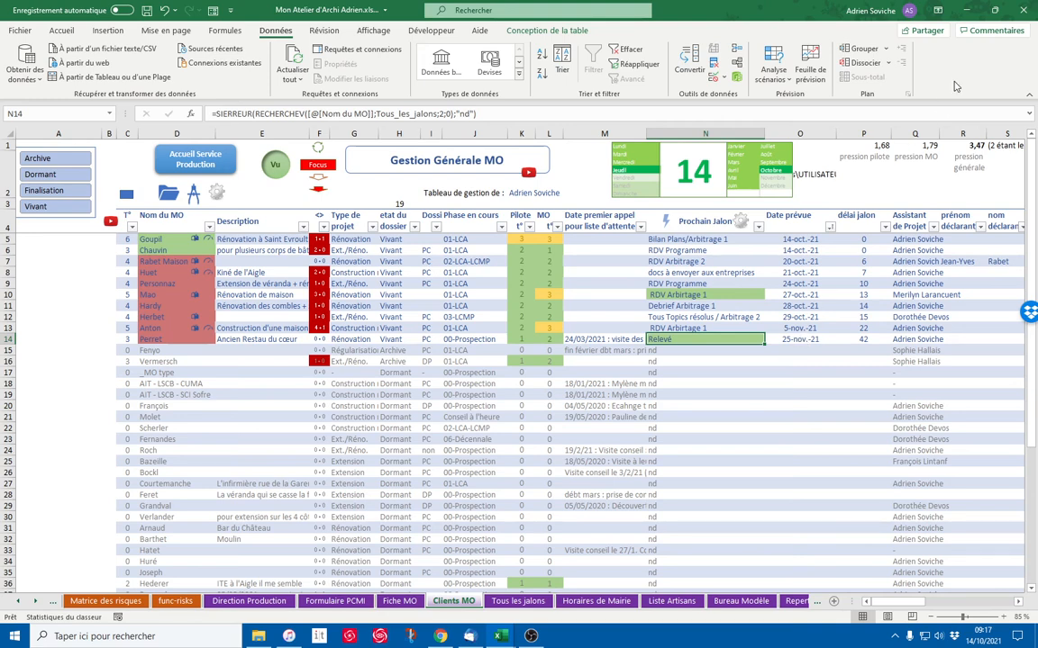
# Return to PERr - Bordereau, leave the Relevé and A la signature de la LCA milestones unchecked, and save and close the workbook.
pyautogui.moveTo(508, 636)
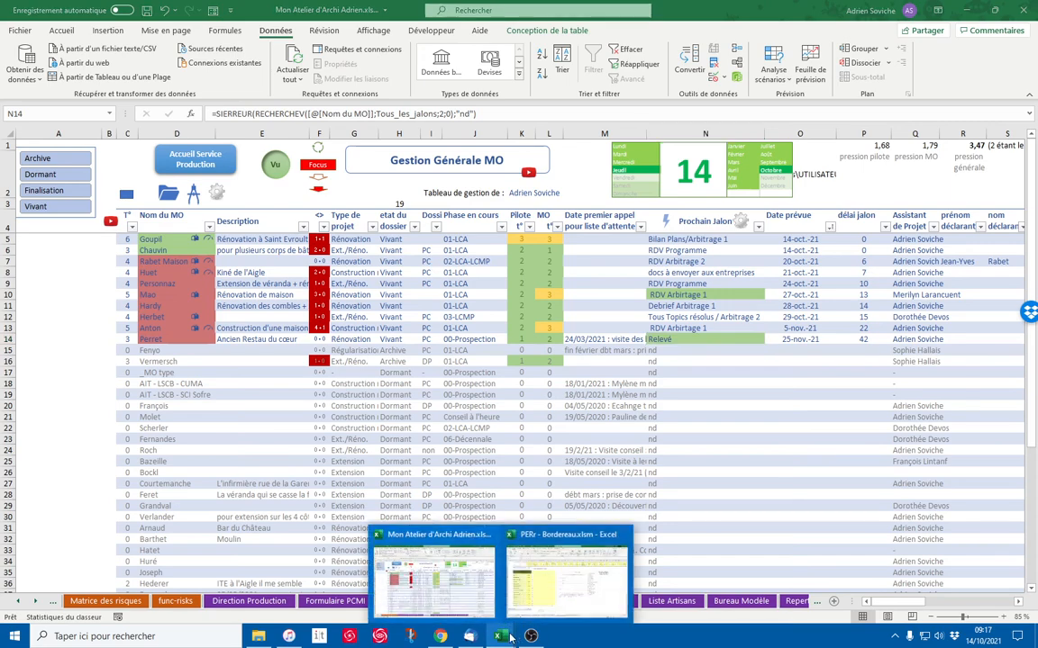
pyautogui.click(568, 611)
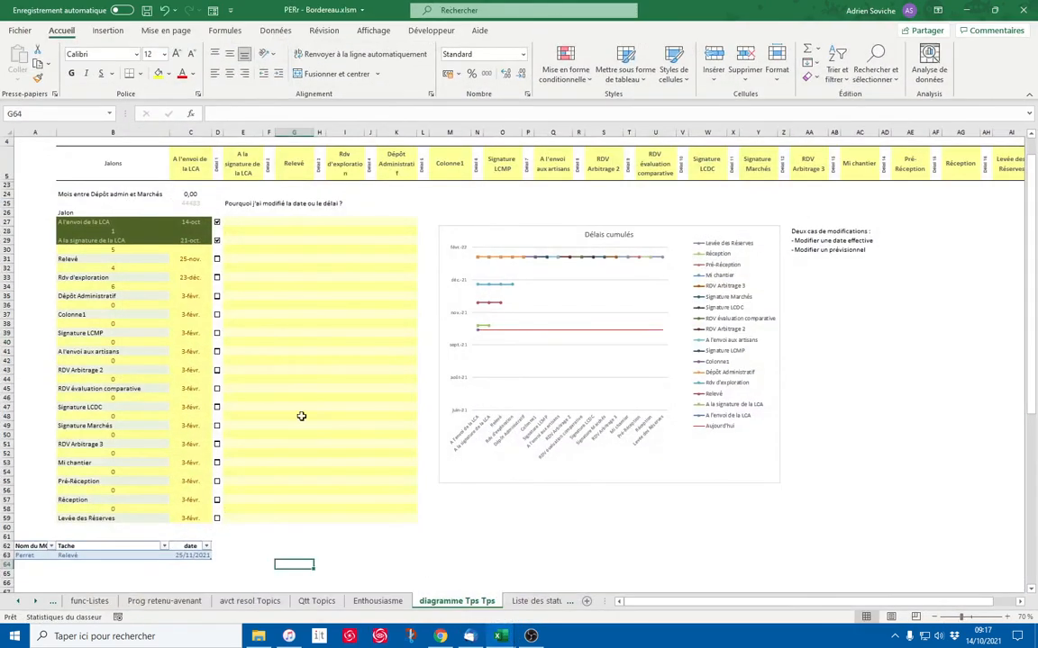
pyautogui.click(215, 259)
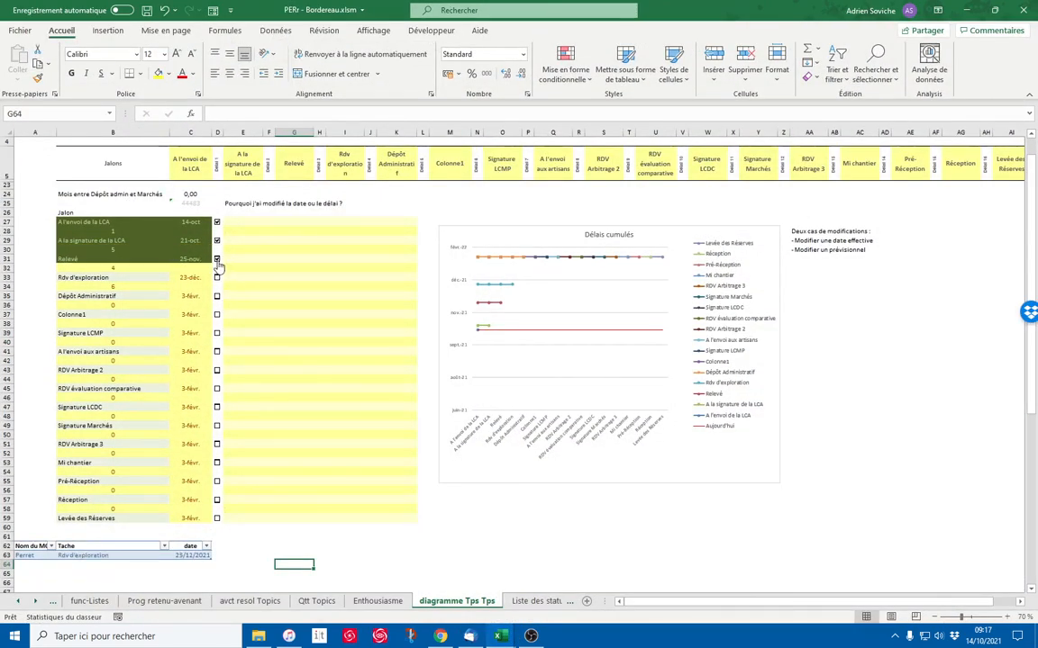
pyautogui.click(216, 259)
pyautogui.click(216, 241)
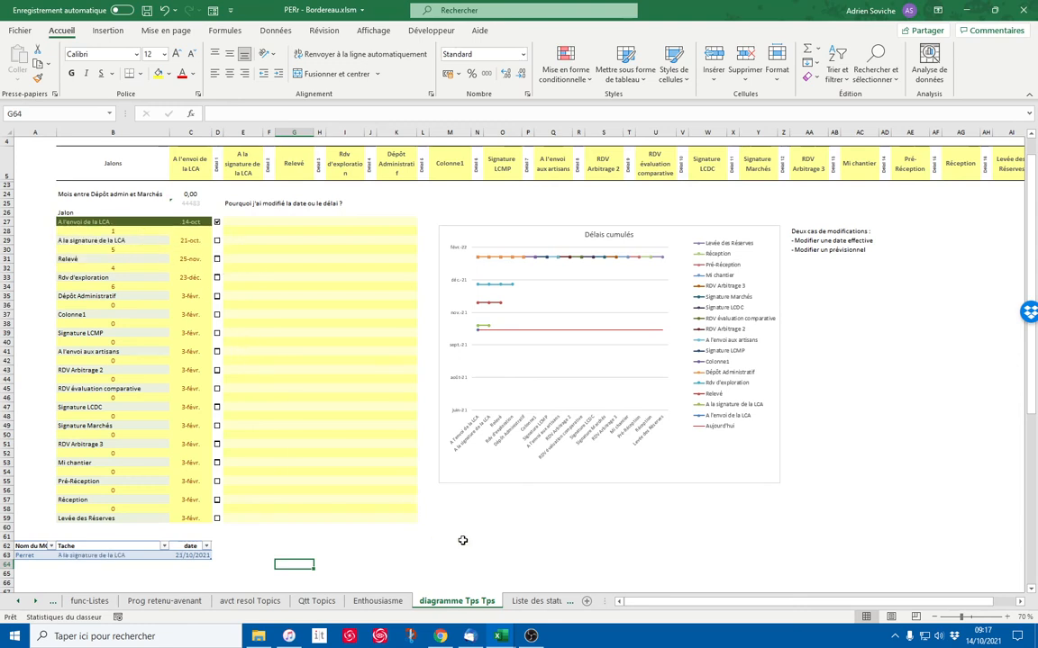
pyautogui.click(146, 9)
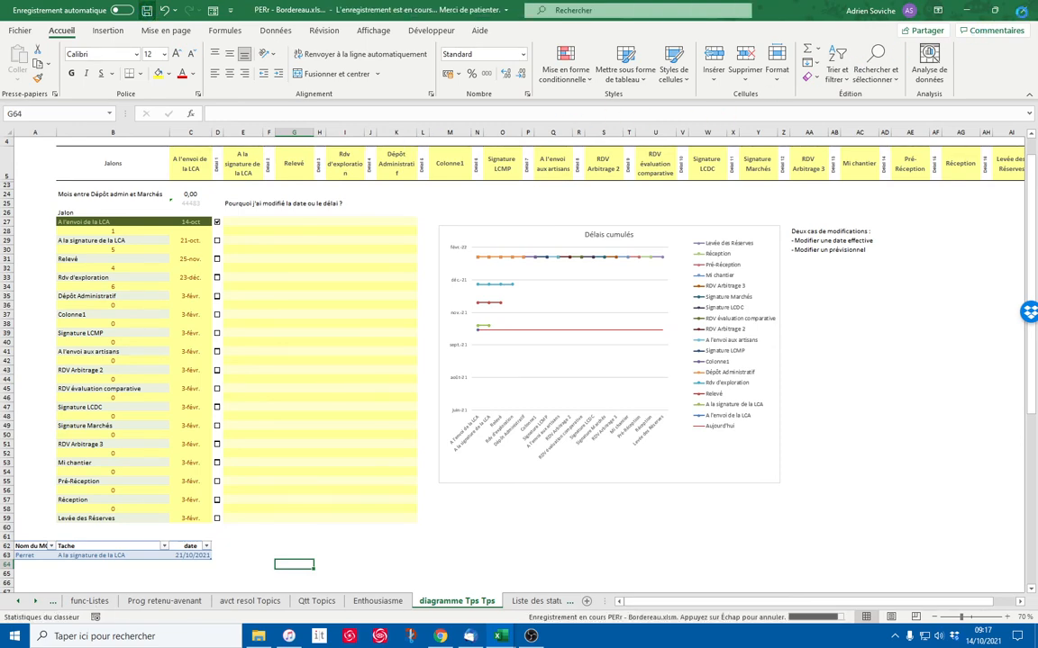
pyautogui.click(1024, 10)
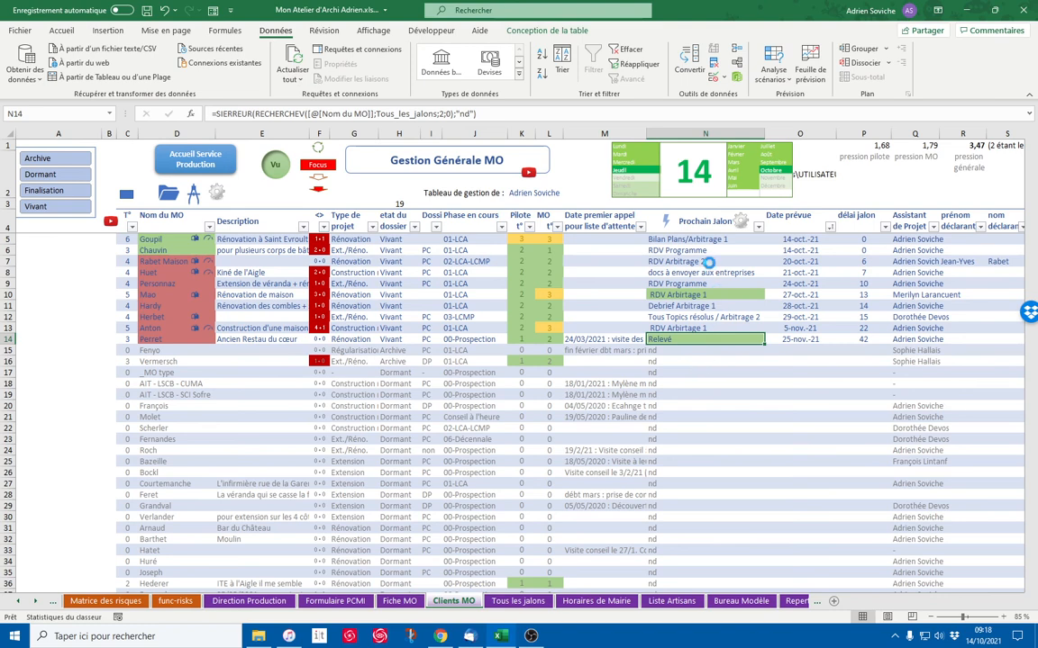
# Update the Prochain Jalon data from the saved Bordereau and sort the Clients MO table by Date prévue in ascending order.
pyautogui.click(829, 226)
pyautogui.click(865, 240)
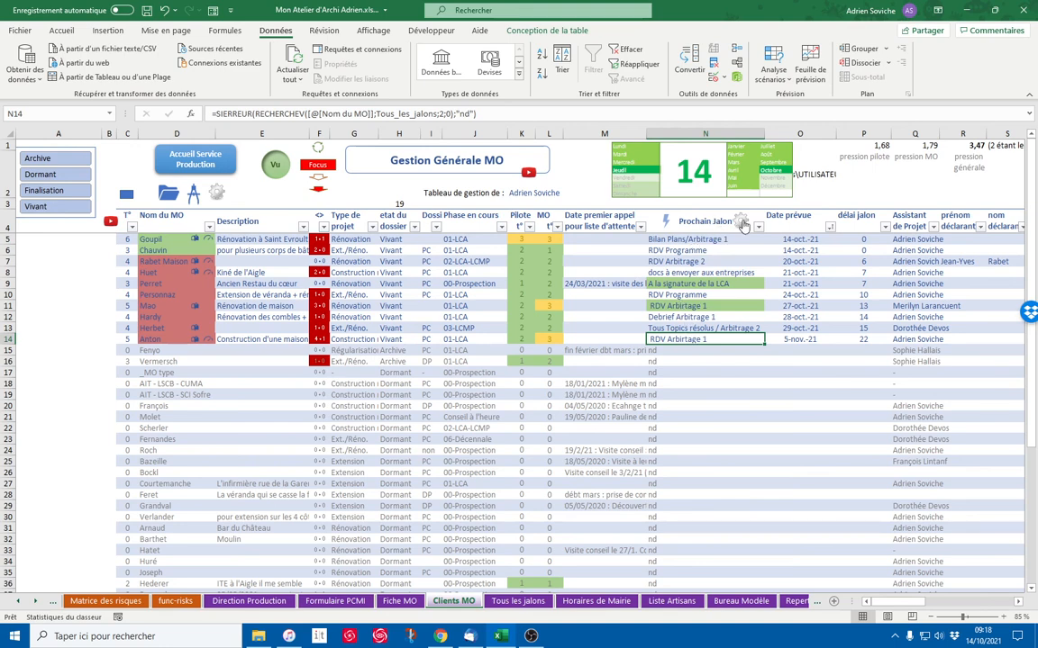
# On the Tous les jalons sheet, move the Vidéo du calendrier shape farther from the milestones table and return to the Clients MO sheet.
pyautogui.click(741, 220)
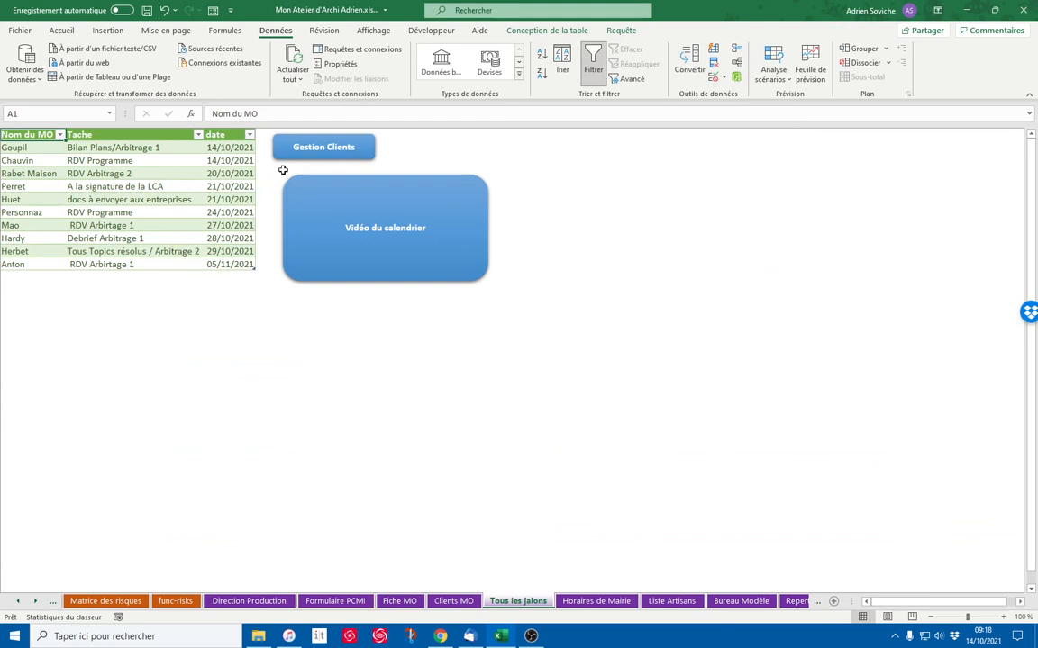
pyautogui.rightClick(360, 186)
pyautogui.click(361, 184)
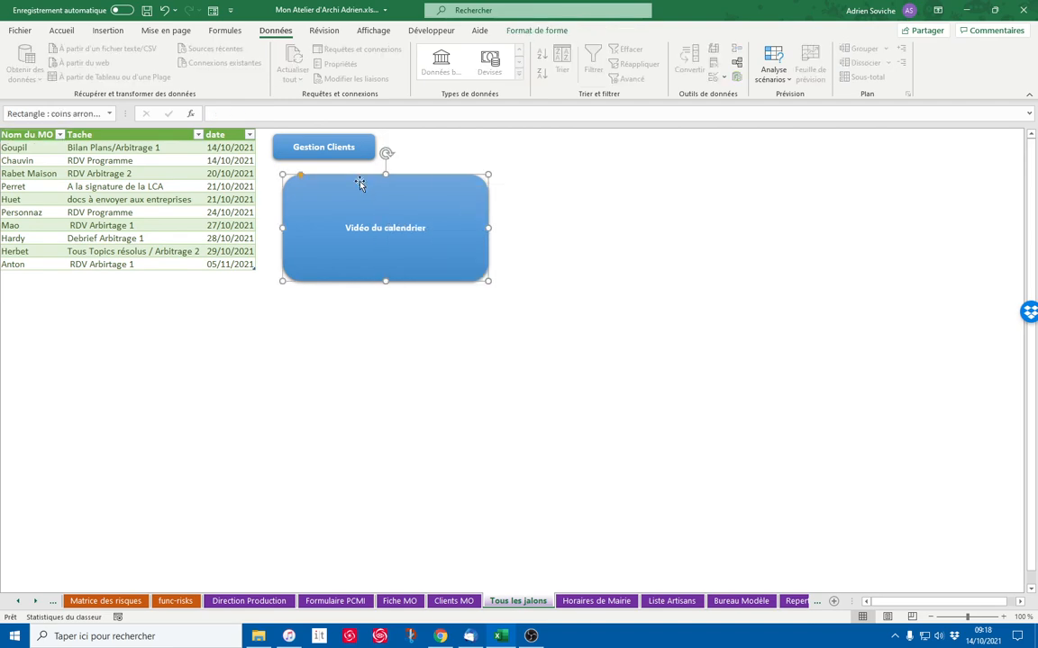
pyautogui.moveTo(360, 184); pyautogui.dragTo(650, 183)
pyautogui.click(319, 151)
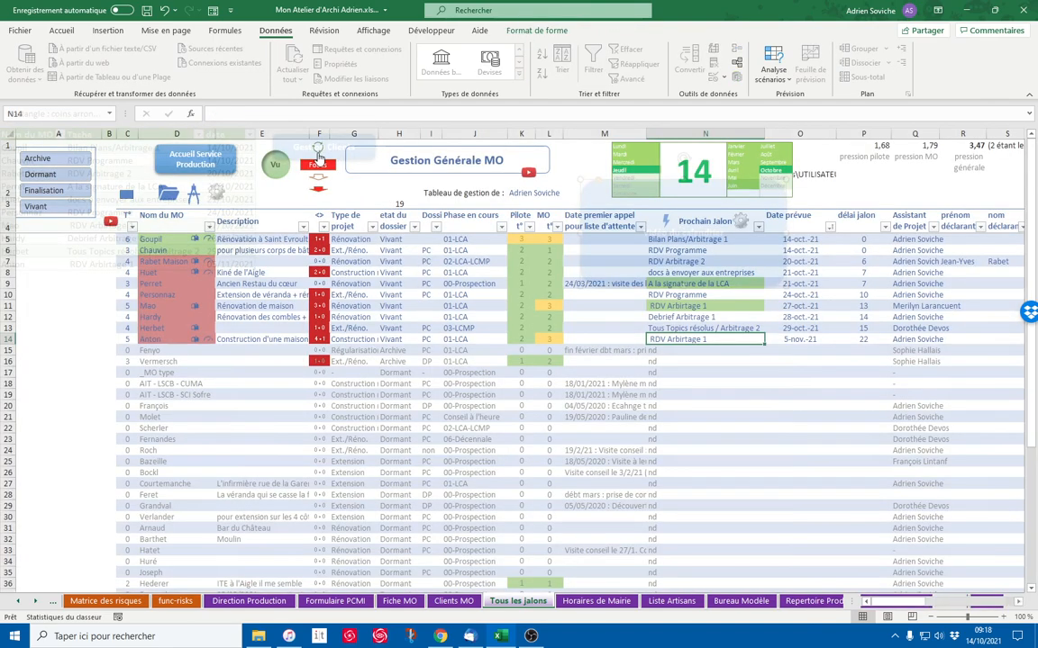